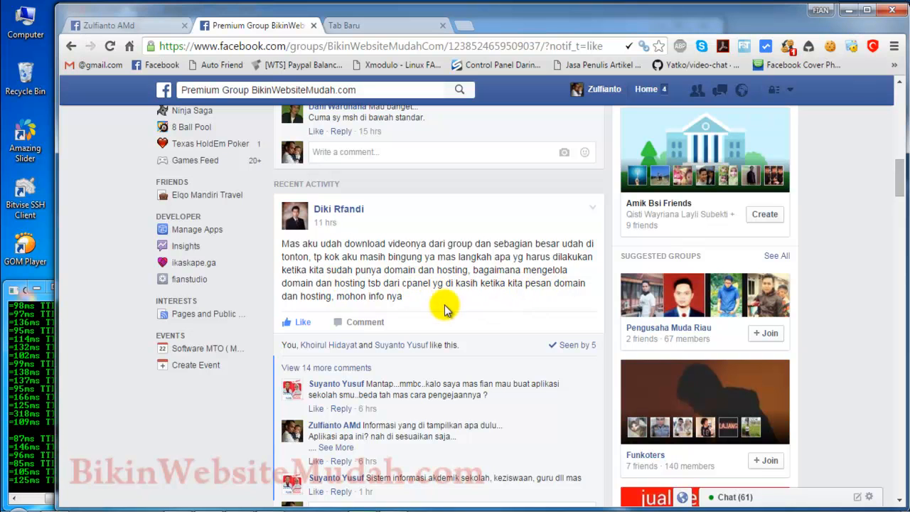
Step: Open bikinwebsitemudah.com/cpanel in the empty browser tab and log in to the hosting account
{"action": "left_click", "coordinate": [365, 25]}
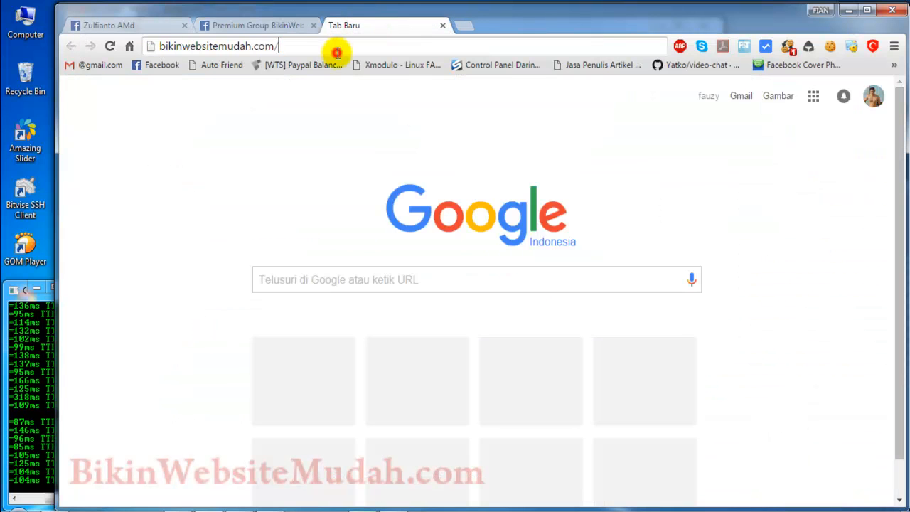
{"action": "left_click", "coordinate": [349, 48]}
{"action": "left_click", "coordinate": [351, 50]}
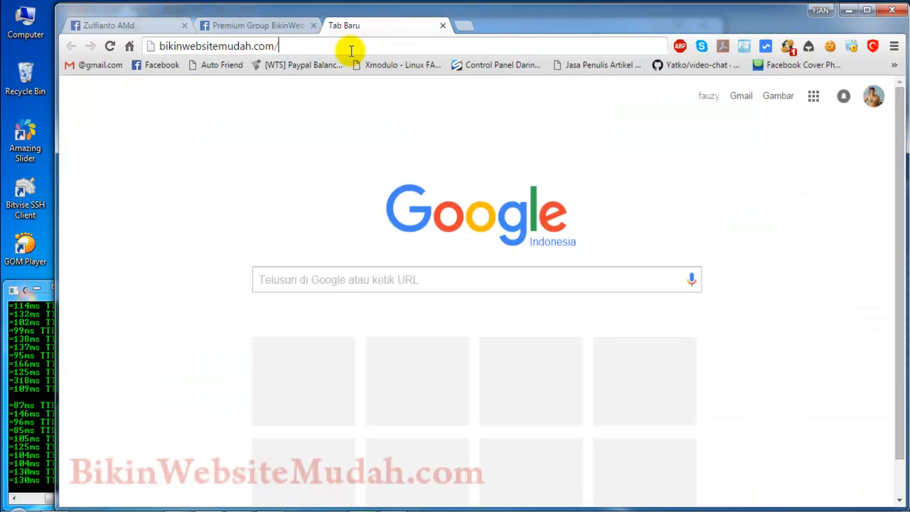
{"action": "type", "text": "cpaenl"}
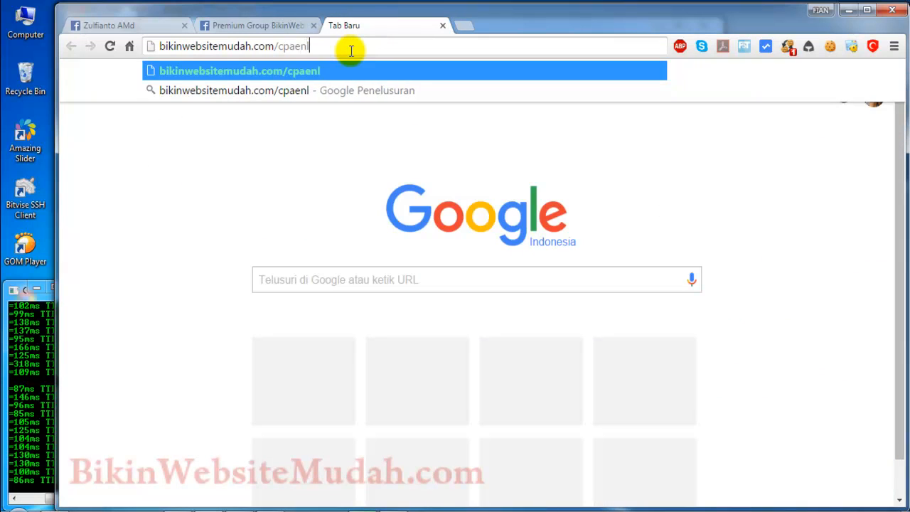
{"action": "key", "text": "BackSpace"}
{"action": "key", "text": "BackSpace"}
{"action": "key", "text": "BackSpace"}
{"action": "type", "text": "nel"}
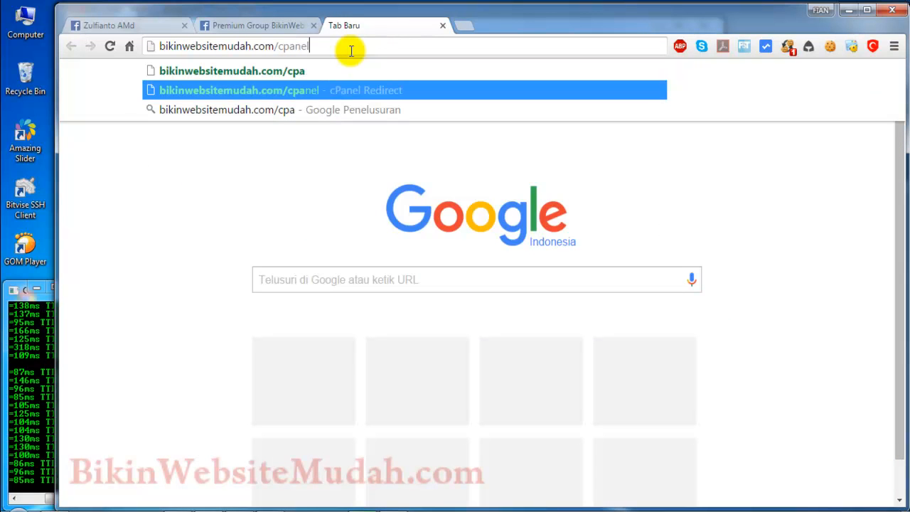
{"action": "key", "text": "Return"}
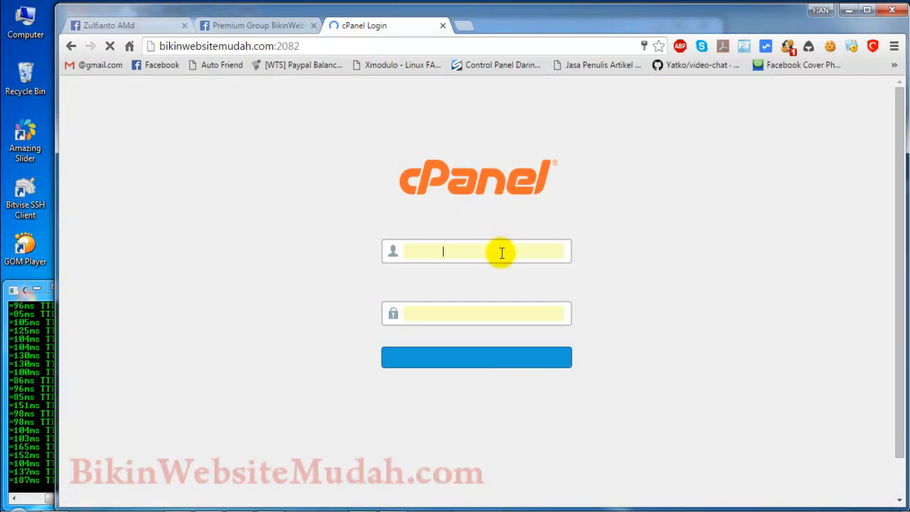
{"action": "left_click", "coordinate": [531, 361]}
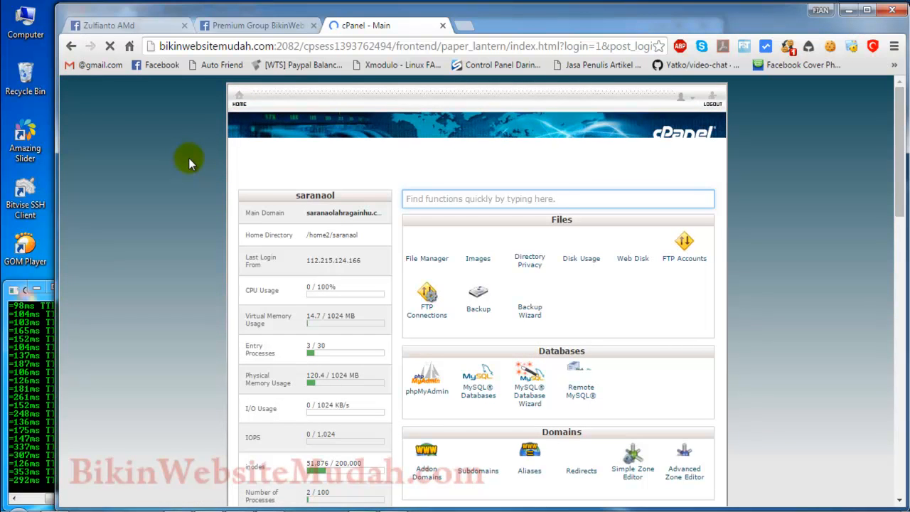
Step: Look at the theme choices for the hosting control panel, keeping paper_lantern selected
{"action": "scroll", "coordinate": [188, 158], "scroll_direction": "down", "scroll_amount": 6}
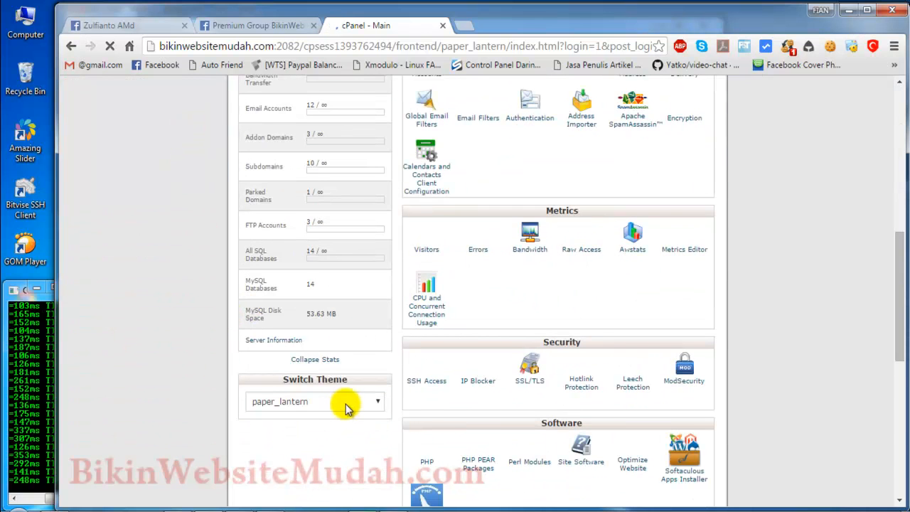
{"action": "left_click", "coordinate": [305, 403]}
{"action": "left_click", "coordinate": [169, 334]}
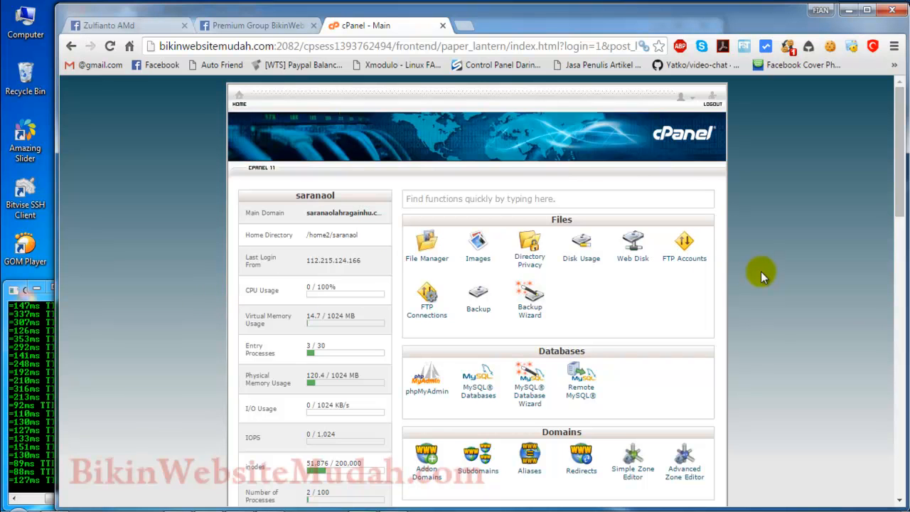
Step: Launch the Softaculous Apps Installer from the hosting control panel
{"action": "scroll", "coordinate": [761, 272], "scroll_direction": "down", "scroll_amount": 5}
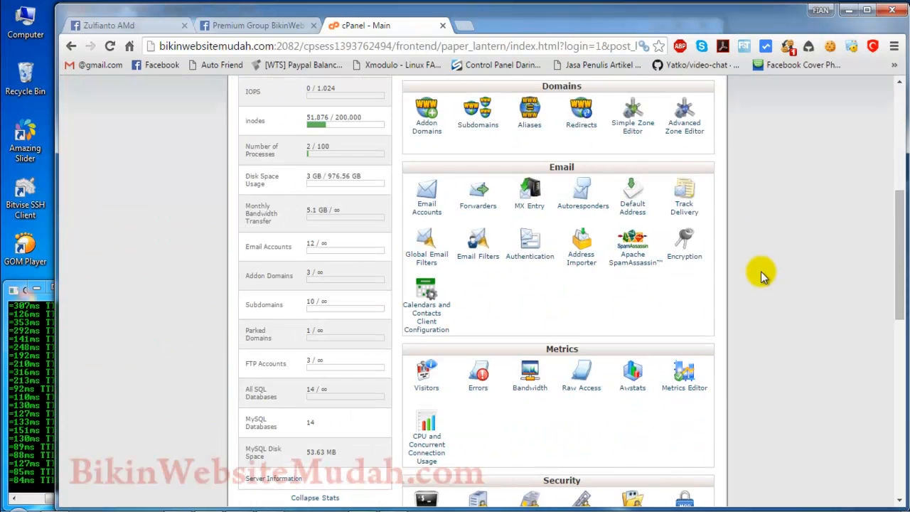
{"action": "scroll", "coordinate": [760, 271], "scroll_direction": "down", "scroll_amount": 10}
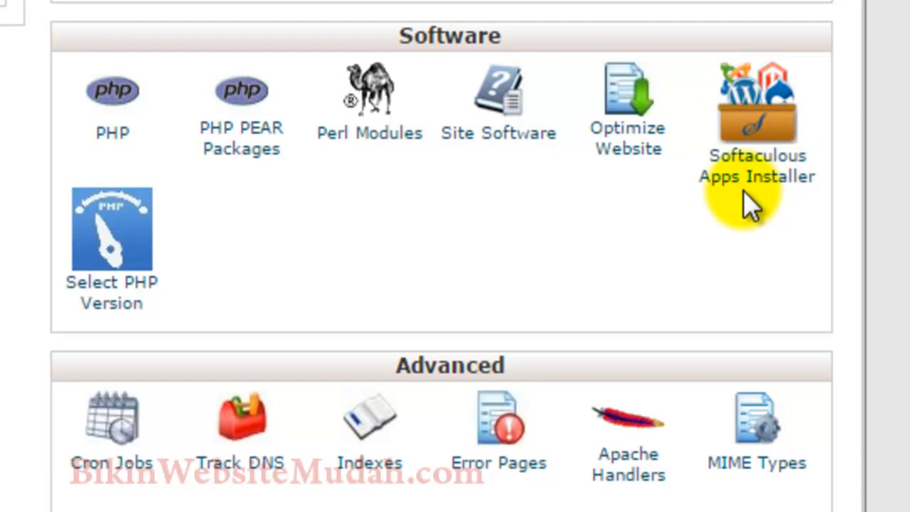
{"action": "scroll", "coordinate": [443, 274], "scroll_direction": "down", "scroll_amount": 10}
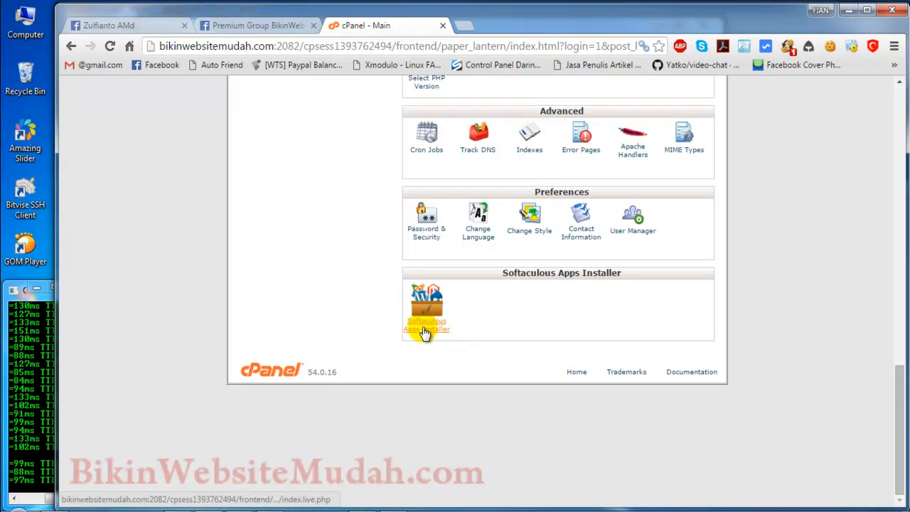
{"action": "left_click", "coordinate": [101, 144]}
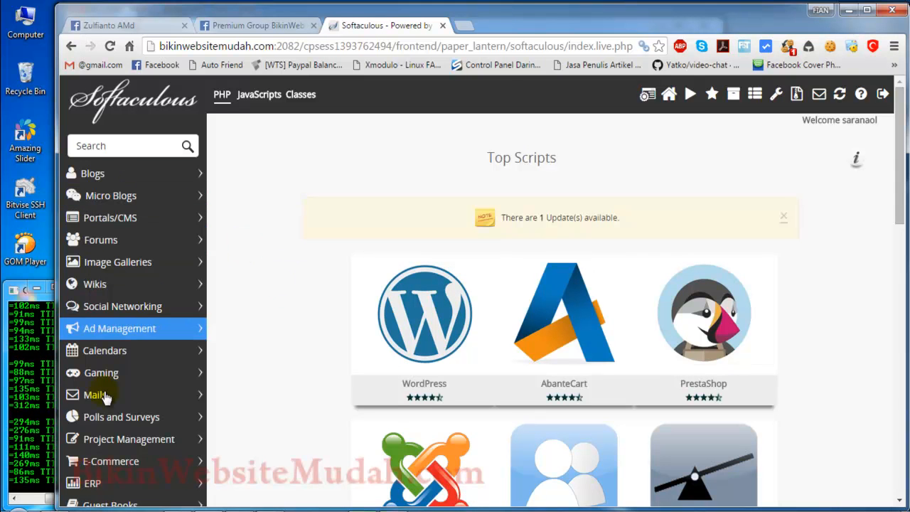
Step: Open WordPress from the Softaculous top scripts, review its overview and bring up its installation form
{"action": "scroll", "coordinate": [297, 257], "scroll_direction": "down", "scroll_amount": 10}
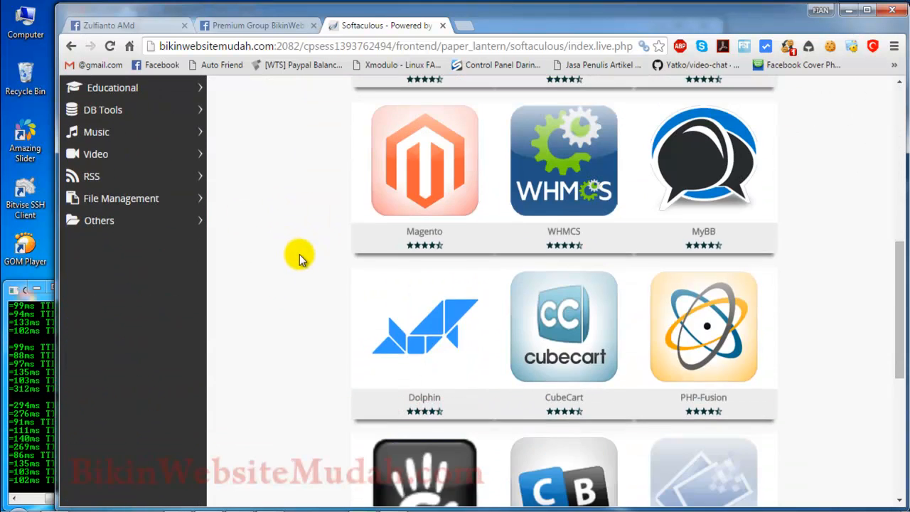
{"action": "scroll", "coordinate": [297, 258], "scroll_direction": "up", "scroll_amount": 10}
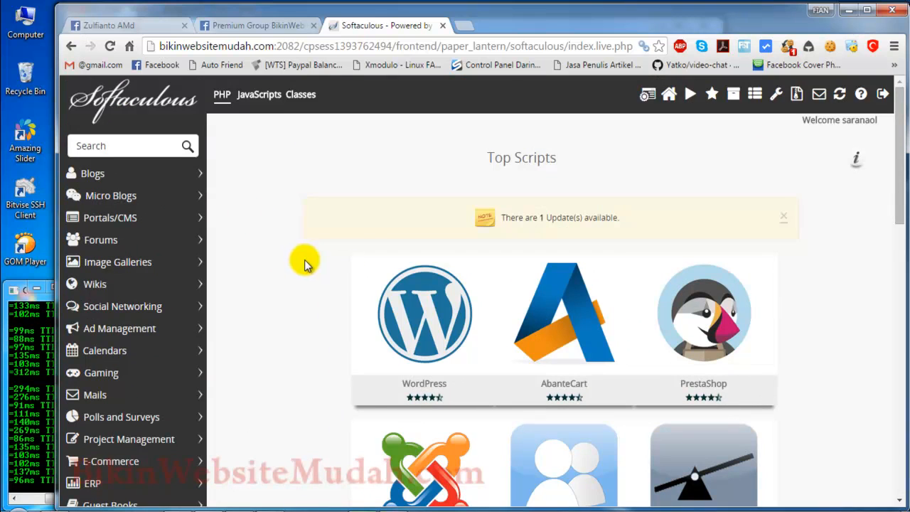
{"action": "mouse_move", "coordinate": [440, 305]}
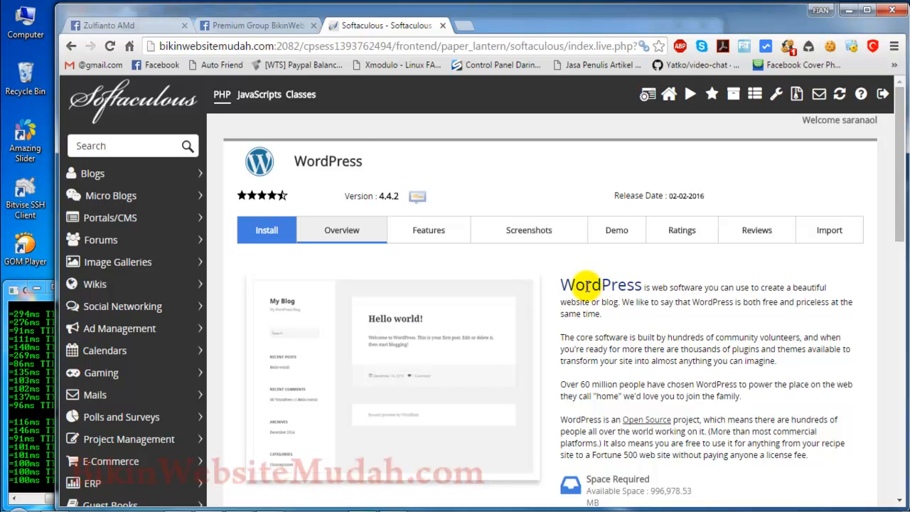
{"action": "scroll", "coordinate": [585, 286], "scroll_direction": "down", "scroll_amount": 15}
{"action": "scroll", "coordinate": [427, 341], "scroll_direction": "down", "scroll_amount": 2}
{"action": "scroll", "coordinate": [535, 344], "scroll_direction": "up", "scroll_amount": 16}
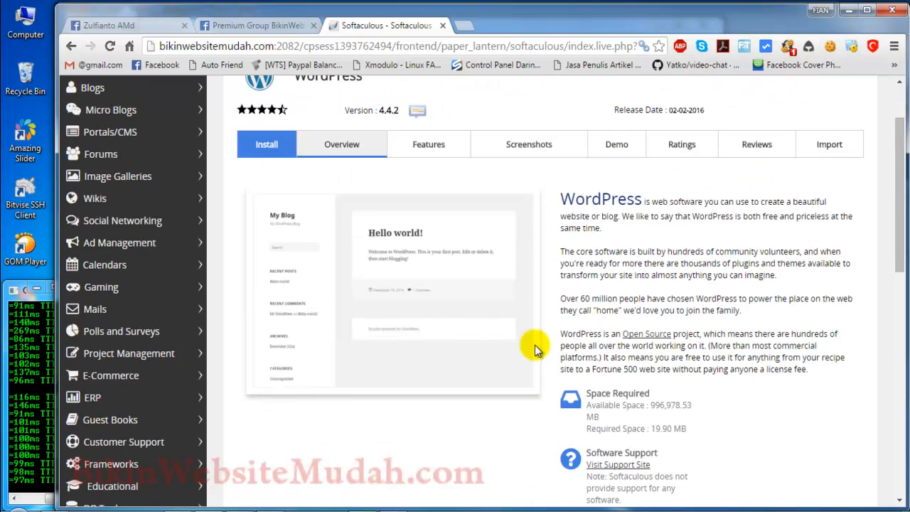
{"action": "scroll", "coordinate": [534, 345], "scroll_direction": "up", "scroll_amount": 2}
{"action": "left_click", "coordinate": [258, 232]}
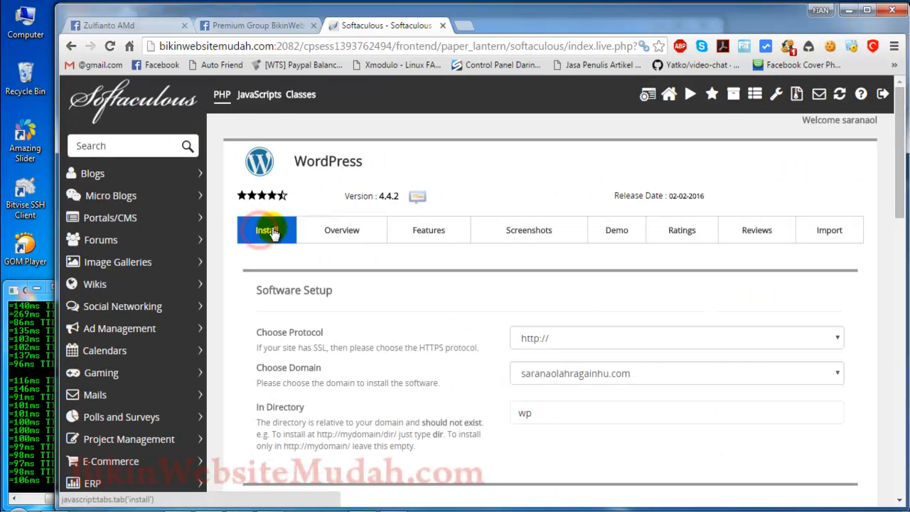
{"action": "left_click", "coordinate": [565, 338]}
{"action": "left_click", "coordinate": [543, 357]}
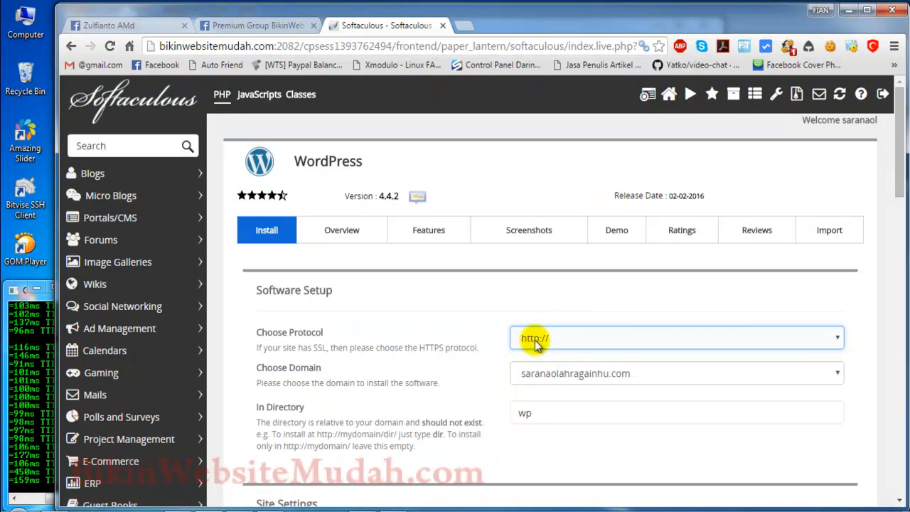
{"action": "left_click", "coordinate": [560, 373]}
{"action": "left_click", "coordinate": [604, 174]}
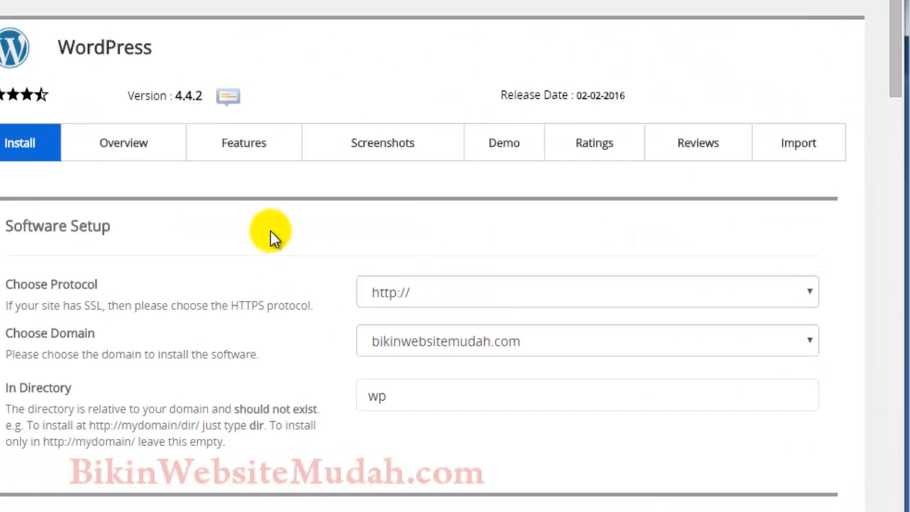
Step: Empty the installation directory so that WordPress installs directly in the domain root
{"action": "left_click", "coordinate": [533, 384]}
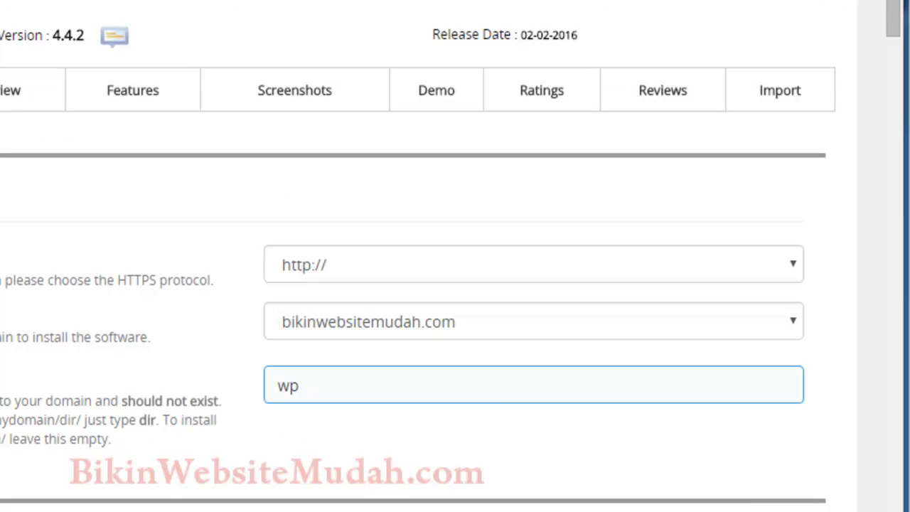
{"action": "double_click", "coordinate": [349, 382]}
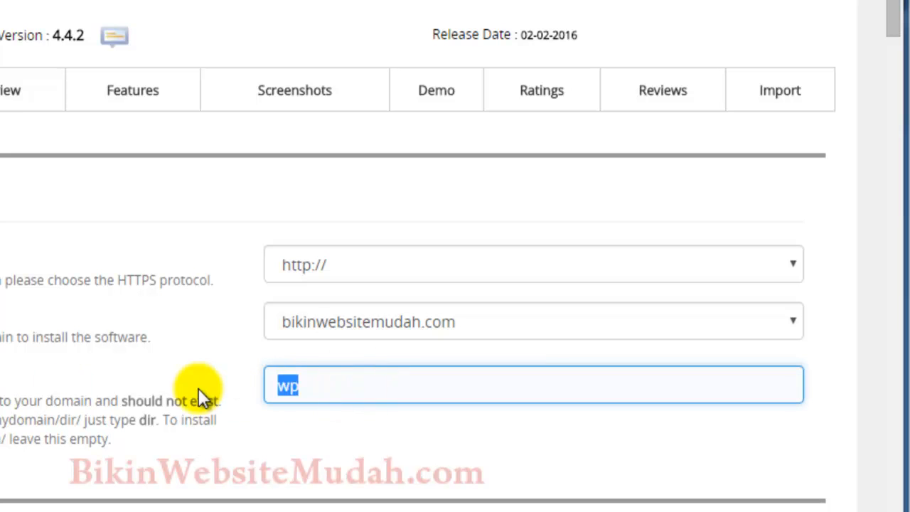
{"action": "key", "text": "BackSpace"}
{"action": "left_click", "coordinate": [325, 384]}
{"action": "left_click", "coordinate": [278, 426]}
Step: Examine the site name and description and the admin username, password and email in the WordPress installation form
{"action": "scroll", "coordinate": [222, 354], "scroll_direction": "down", "scroll_amount": 5}
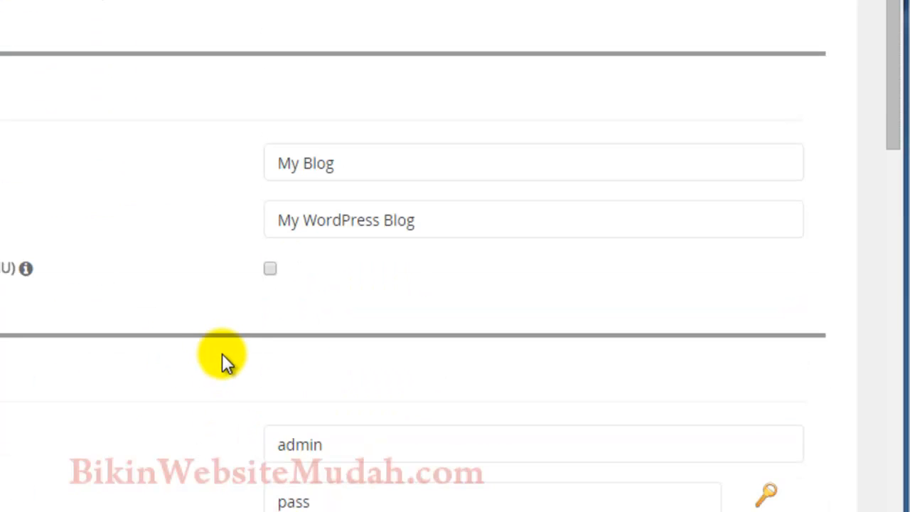
{"action": "left_click", "coordinate": [408, 159]}
{"action": "triple_click", "coordinate": [407, 155]}
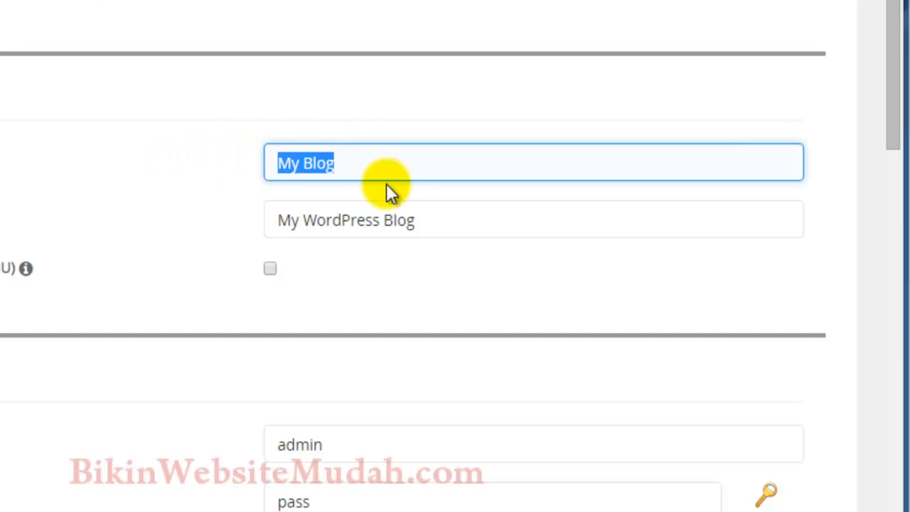
{"action": "left_click_drag", "start_coordinate": [445, 215], "coordinate": [193, 215]}
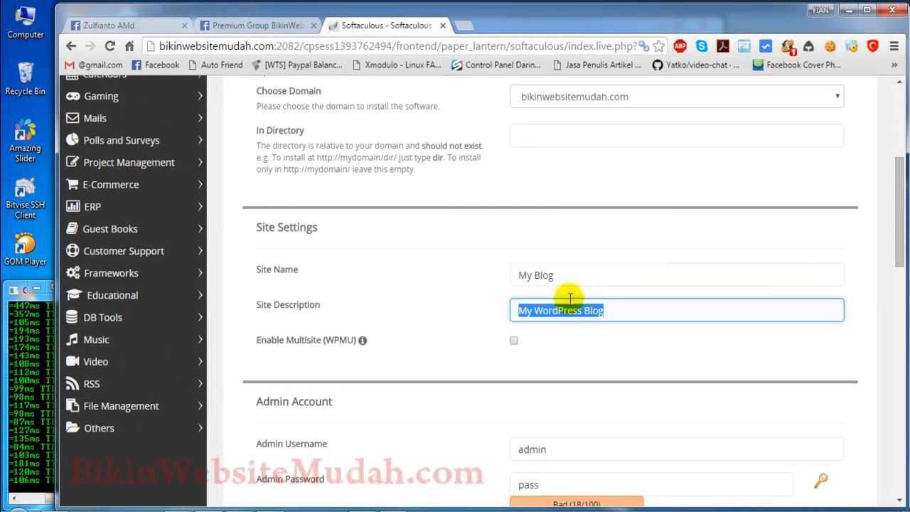
{"action": "left_click", "coordinate": [474, 296]}
{"action": "scroll", "coordinate": [475, 292], "scroll_direction": "down", "scroll_amount": 3}
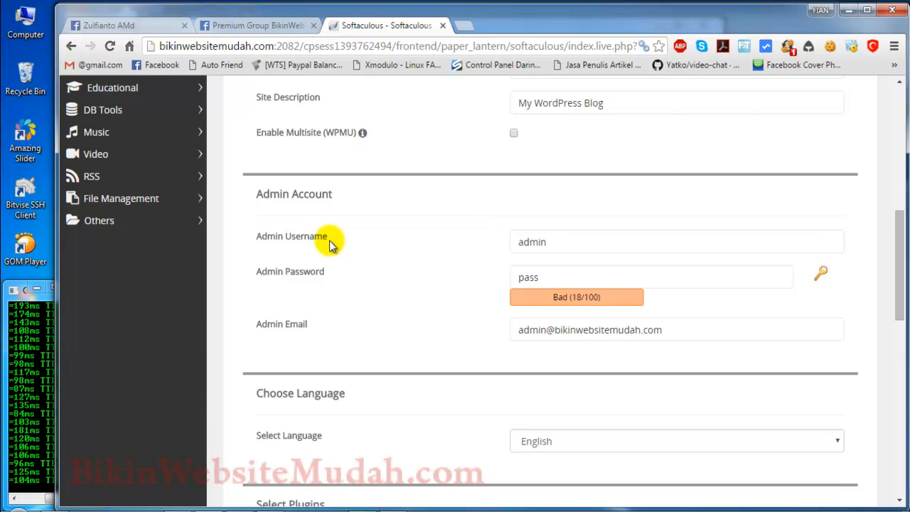
{"action": "left_click_drag", "start_coordinate": [597, 241], "coordinate": [498, 252]}
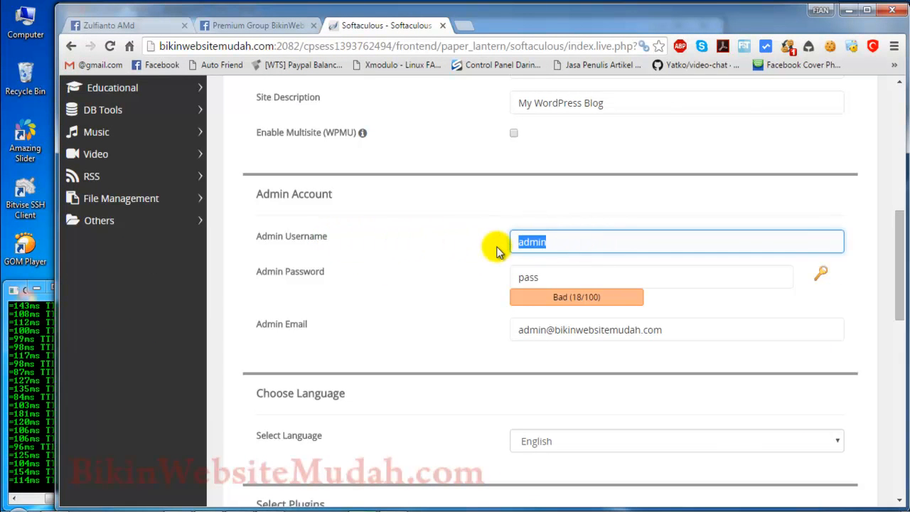
{"action": "left_click_drag", "start_coordinate": [579, 277], "coordinate": [469, 270]}
{"action": "left_click", "coordinate": [688, 329]}
{"action": "left_click_drag", "start_coordinate": [701, 333], "coordinate": [483, 313]}
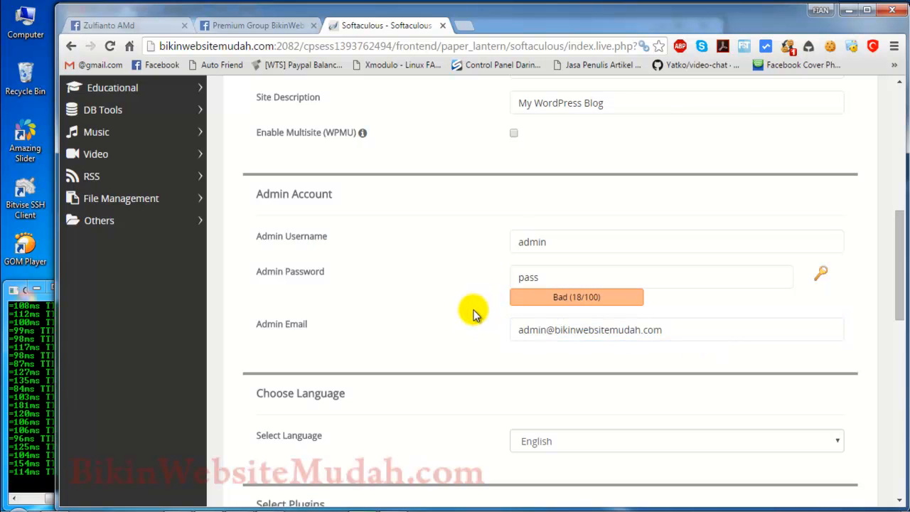
Step: Examine the available site languages, keeping English, and review the rest of the installation form including the themes and install option
{"action": "scroll", "coordinate": [473, 310], "scroll_direction": "down", "scroll_amount": 2}
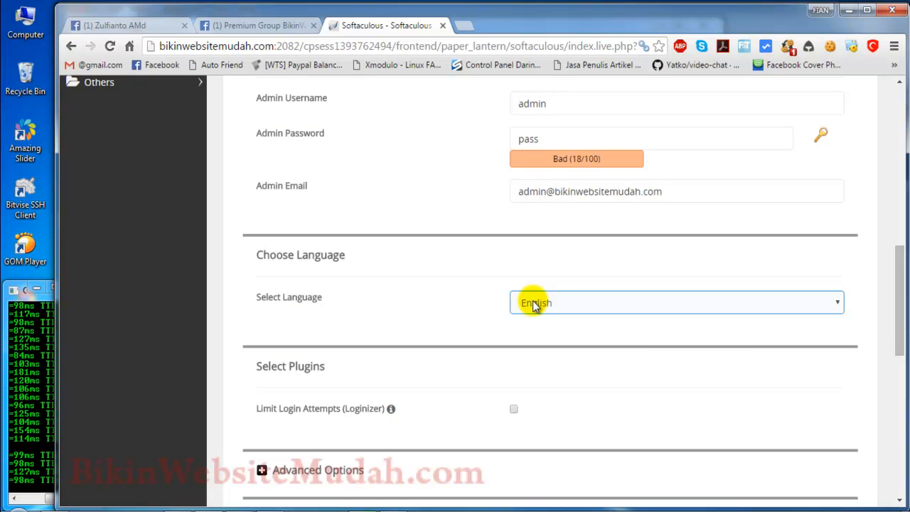
{"action": "left_click", "coordinate": [533, 304]}
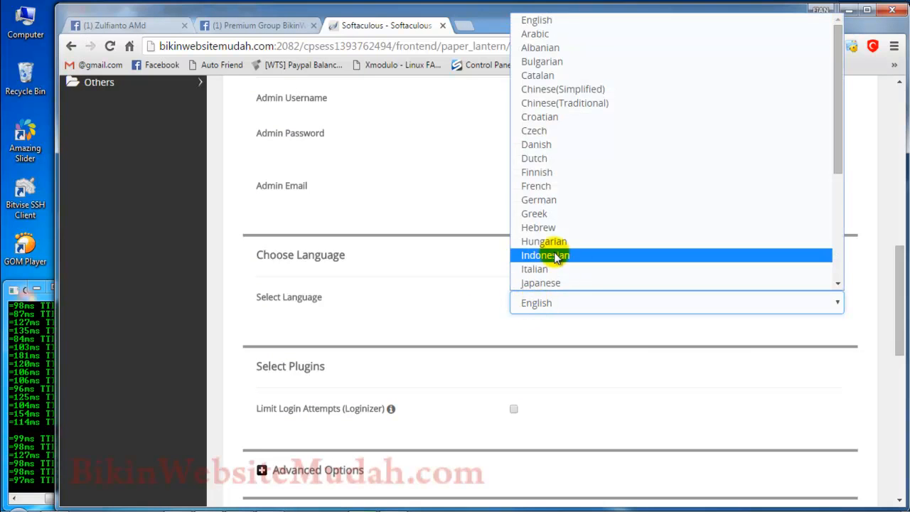
{"action": "left_click", "coordinate": [463, 273]}
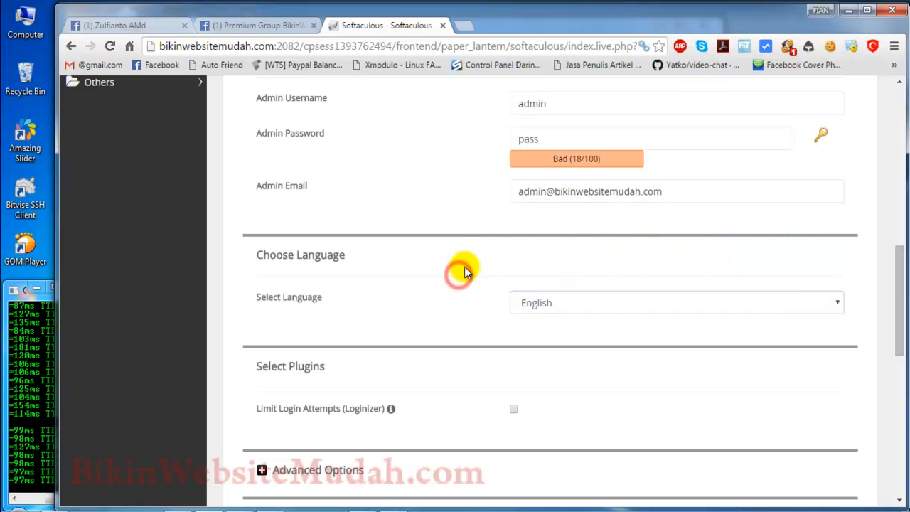
{"action": "scroll", "coordinate": [469, 273], "scroll_direction": "down", "scroll_amount": 6}
{"action": "scroll", "coordinate": [476, 278], "scroll_direction": "down", "scroll_amount": 2}
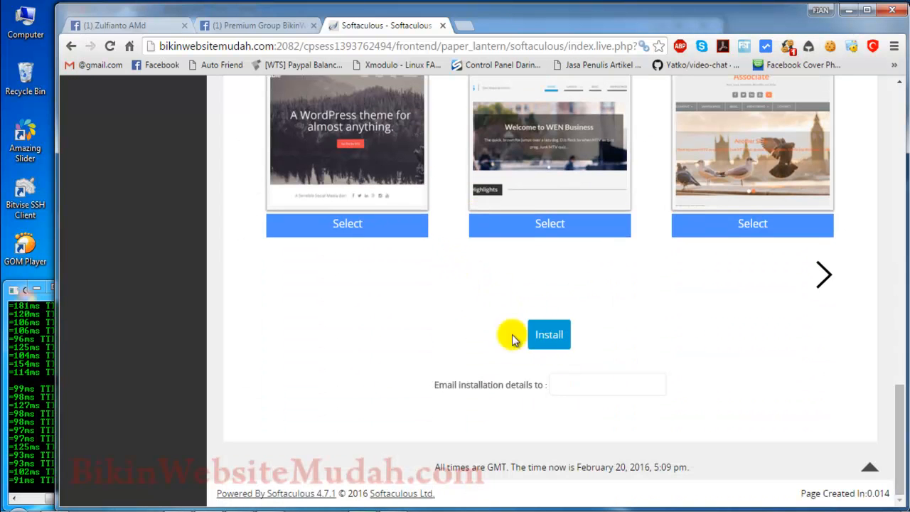
{"action": "scroll", "coordinate": [471, 294], "scroll_direction": "up", "scroll_amount": 10}
{"action": "scroll", "coordinate": [427, 249], "scroll_direction": "up", "scroll_amount": 5}
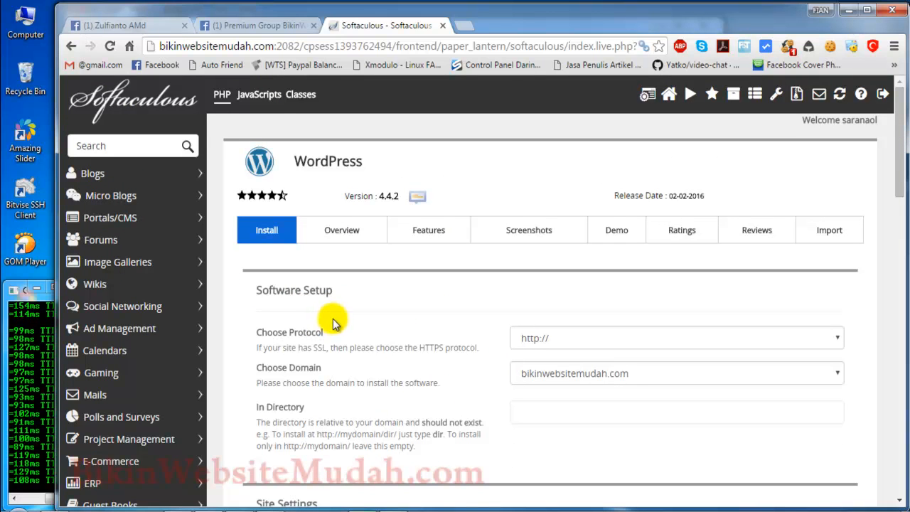
Step: Open the WordPress admin address bikinwebsitemudah.com/wp-admin/ in a new browser tab
{"action": "left_click", "coordinate": [463, 25]}
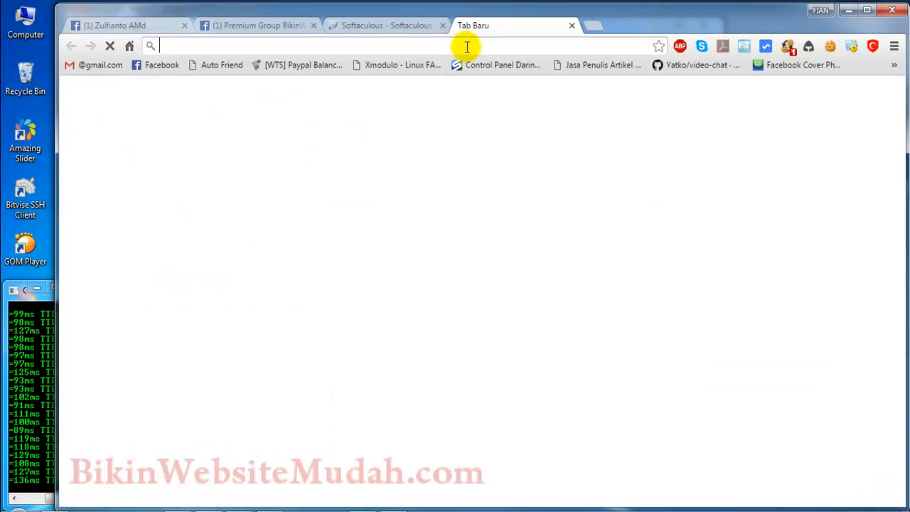
{"action": "left_click", "coordinate": [467, 46]}
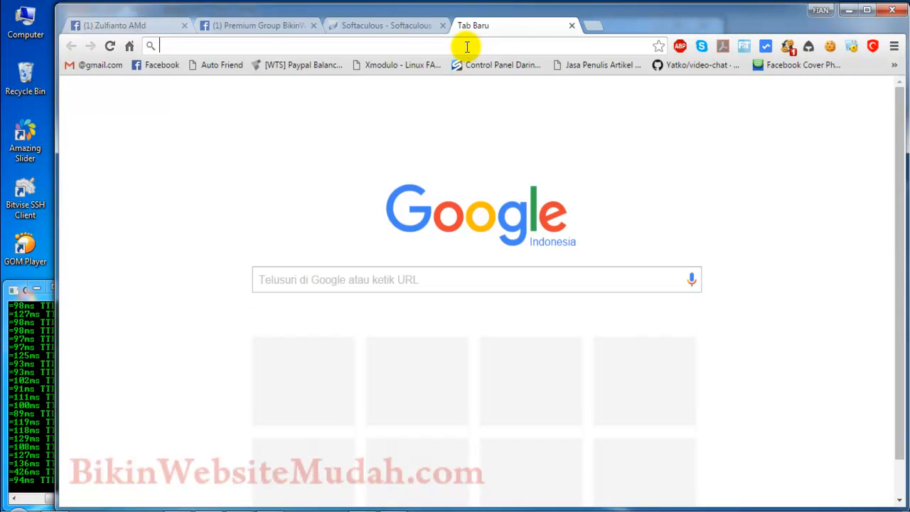
{"action": "type", "text": "biki"}
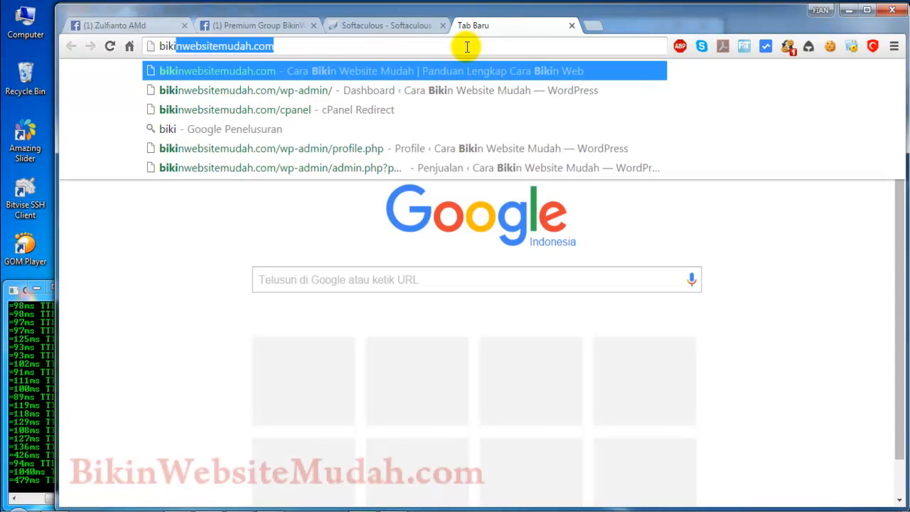
{"action": "key", "text": "Down"}
{"action": "key", "text": "Return"}
{"action": "key", "text": "Return"}
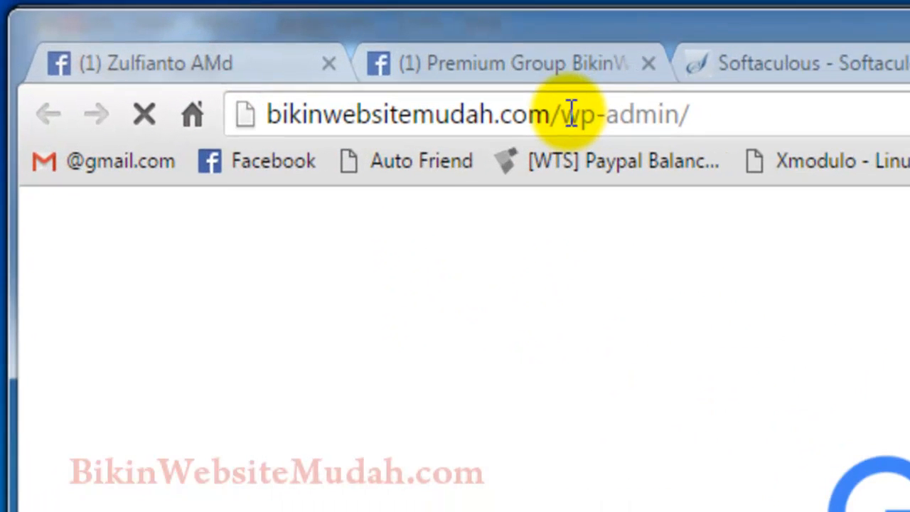
{"action": "left_click_drag", "start_coordinate": [278, 46], "coordinate": [291, 46]}
{"action": "left_click_drag", "start_coordinate": [610, 118], "coordinate": [625, 118]}
{"action": "left_click", "coordinate": [623, 117]}
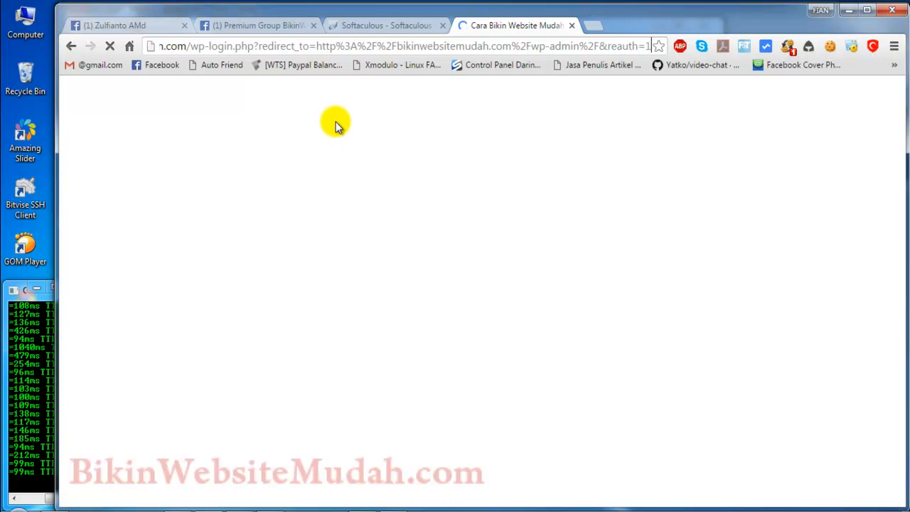
Step: Look through the posts and shared theme files in the Premium Group BikinWebsiteMudah.com on Facebook
{"action": "left_click", "coordinate": [272, 27]}
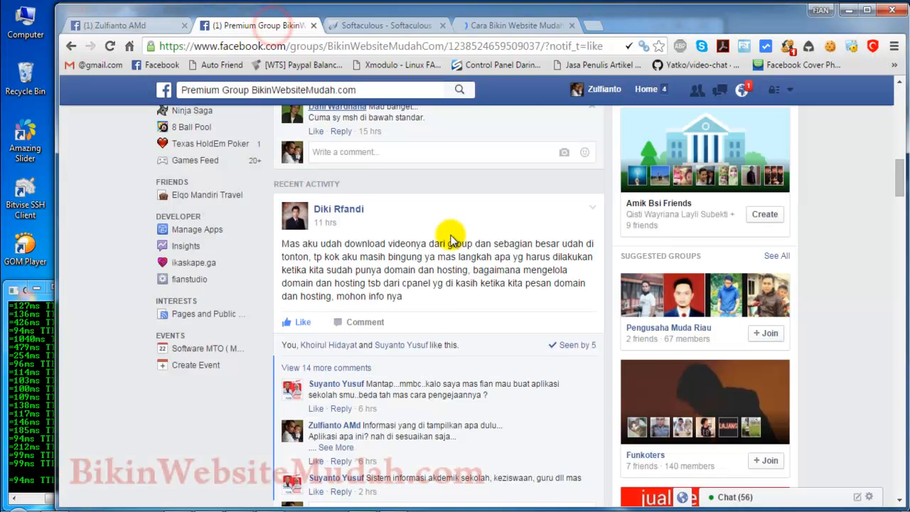
{"action": "scroll", "coordinate": [460, 307], "scroll_direction": "down", "scroll_amount": 4}
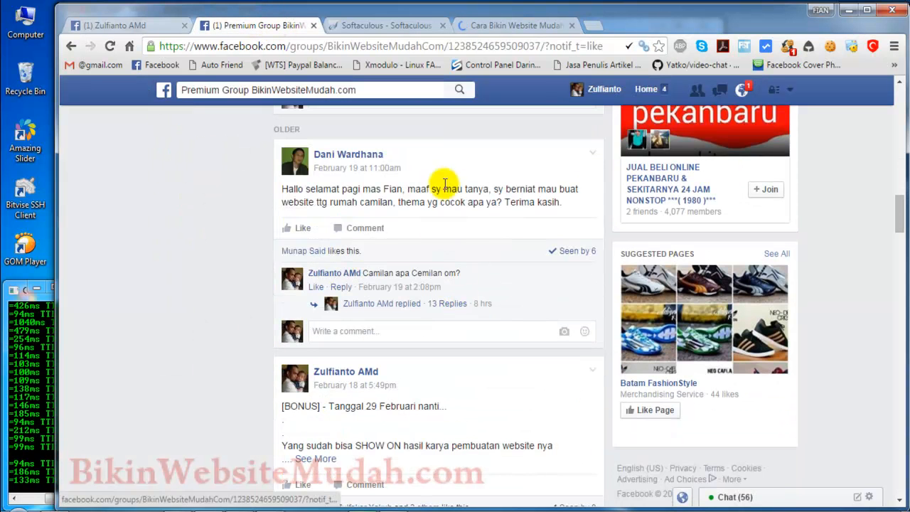
{"action": "scroll", "coordinate": [507, 325], "scroll_direction": "down", "scroll_amount": 3}
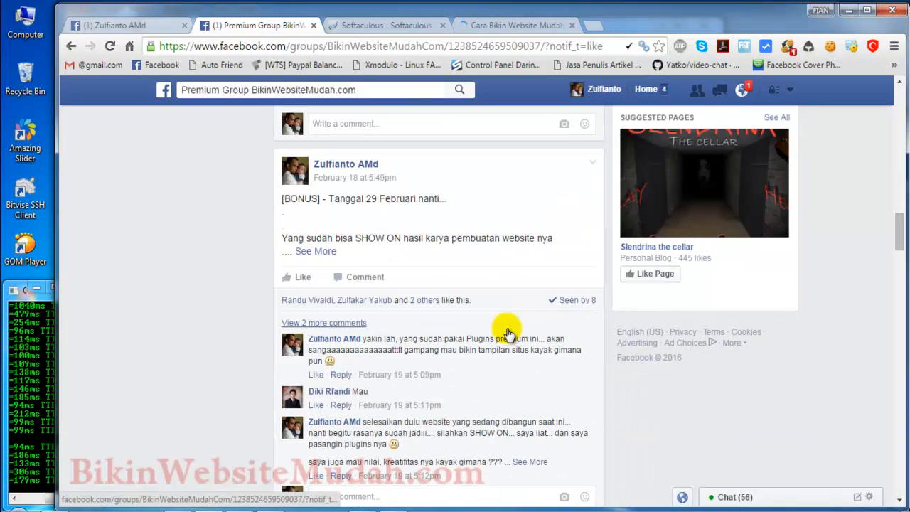
{"action": "scroll", "coordinate": [507, 328], "scroll_direction": "down", "scroll_amount": 5}
{"action": "scroll", "coordinate": [459, 302], "scroll_direction": "down", "scroll_amount": 5}
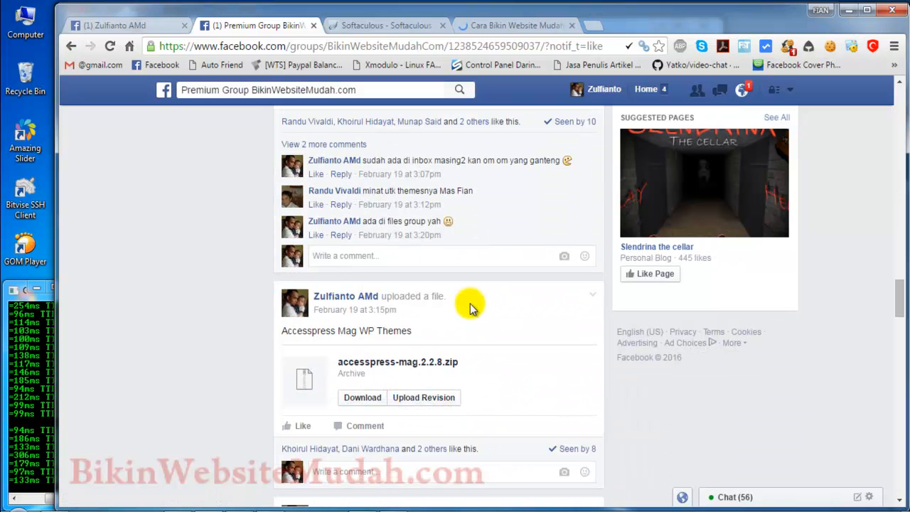
{"action": "scroll", "coordinate": [497, 300], "scroll_direction": "down", "scroll_amount": 4}
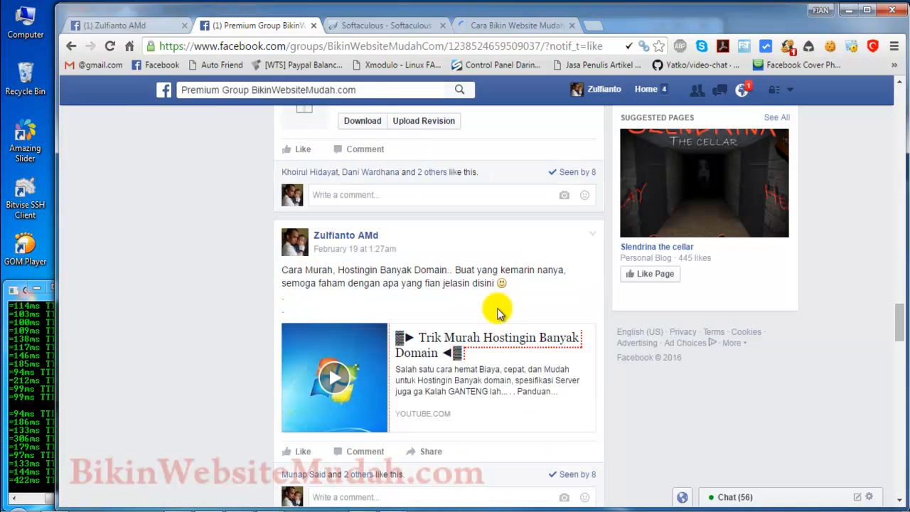
{"action": "scroll", "coordinate": [496, 307], "scroll_direction": "down", "scroll_amount": 6}
{"action": "scroll", "coordinate": [497, 318], "scroll_direction": "up", "scroll_amount": 15}
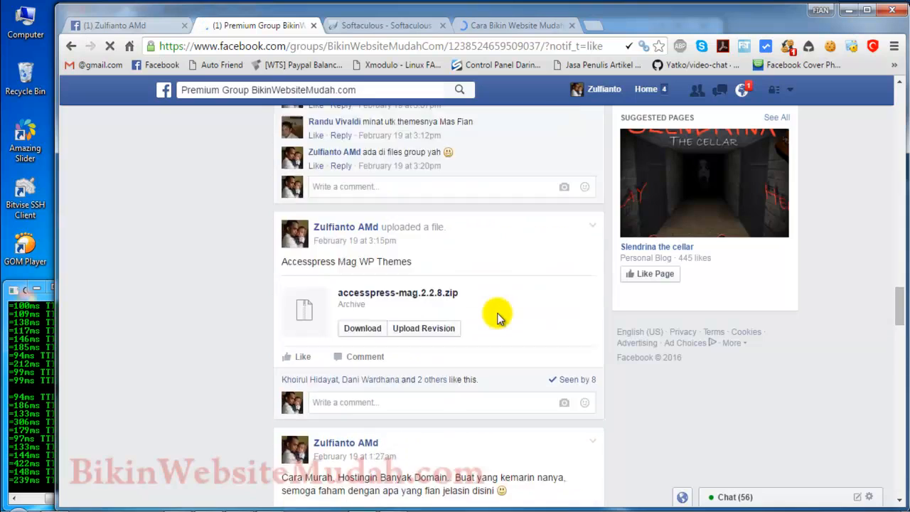
{"action": "scroll", "coordinate": [498, 317], "scroll_direction": "up", "scroll_amount": 15}
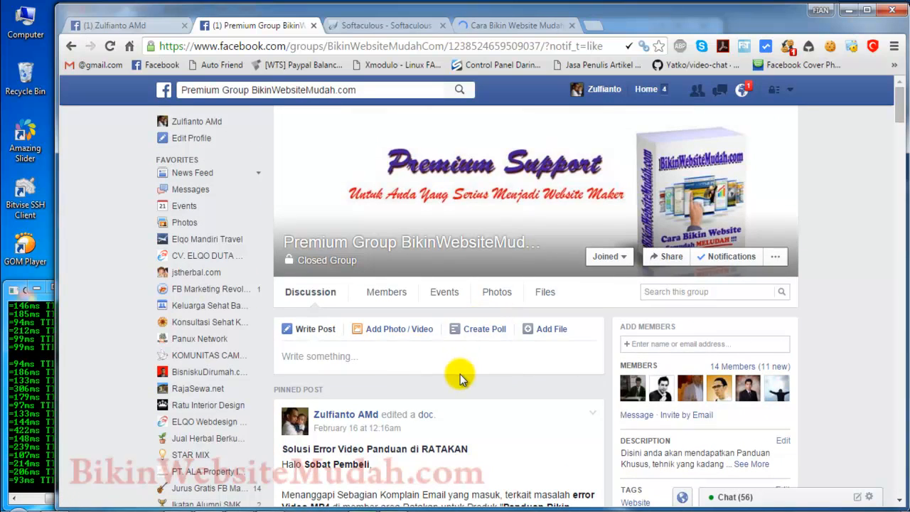
Step: Return to the WordPress login page and refresh the Windows desktop
{"action": "left_click", "coordinate": [490, 27]}
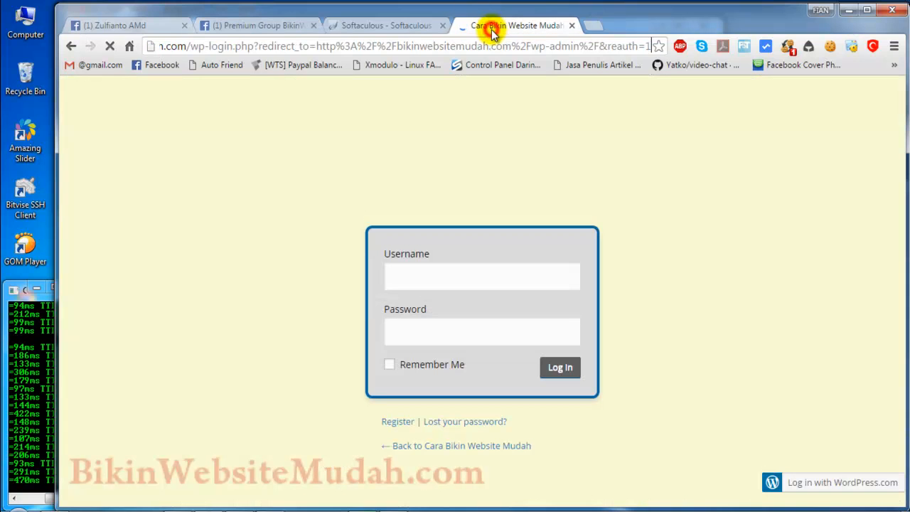
{"action": "right_click", "coordinate": [493, 6]}
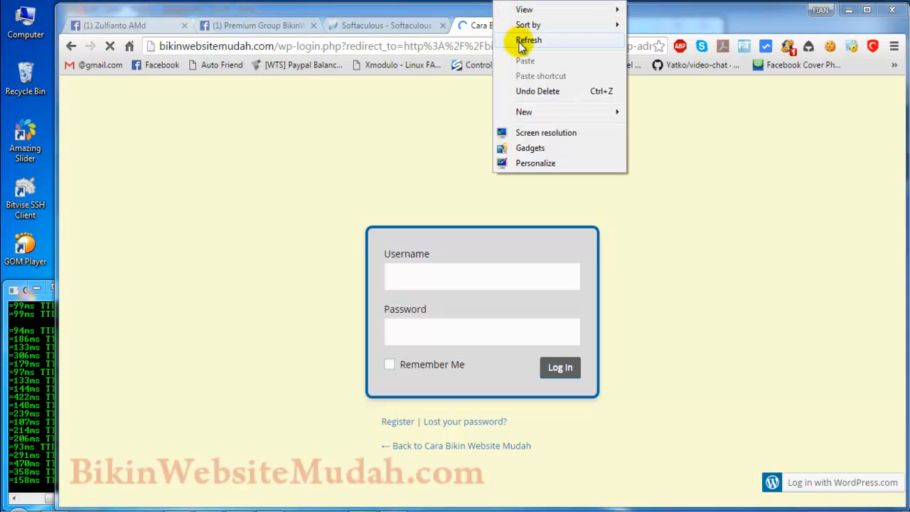
{"action": "left_click", "coordinate": [520, 44]}
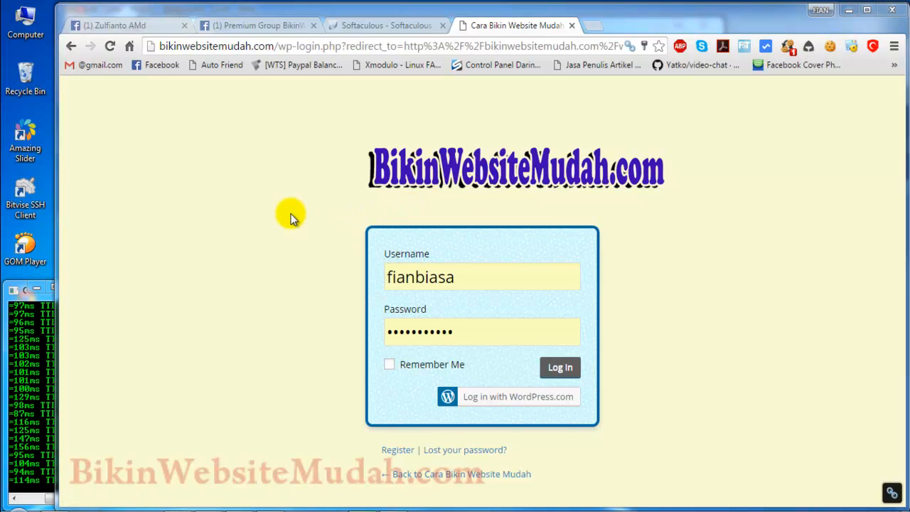
Step: Review the WordPress heading on the Softaculous install page and return to the WordPress login page
{"action": "left_click", "coordinate": [345, 27]}
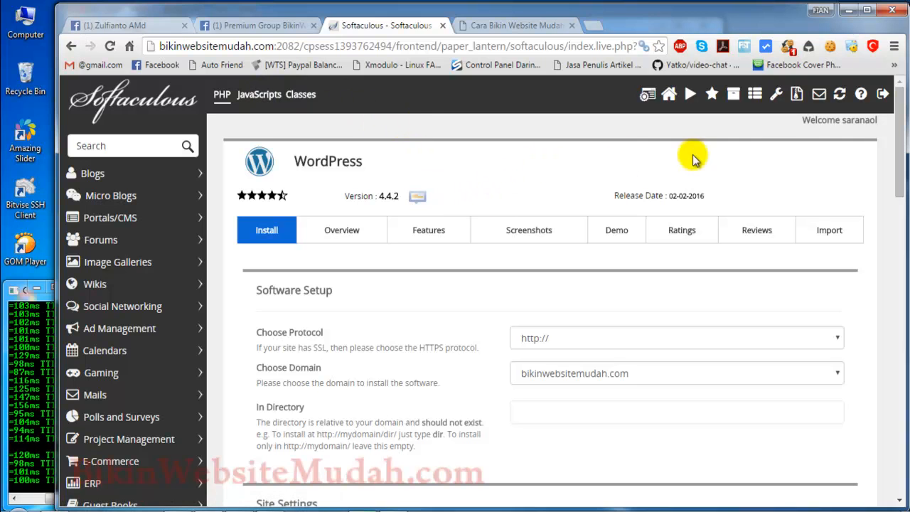
{"action": "left_click_drag", "start_coordinate": [295, 161], "coordinate": [376, 160]}
{"action": "left_click", "coordinate": [392, 157]}
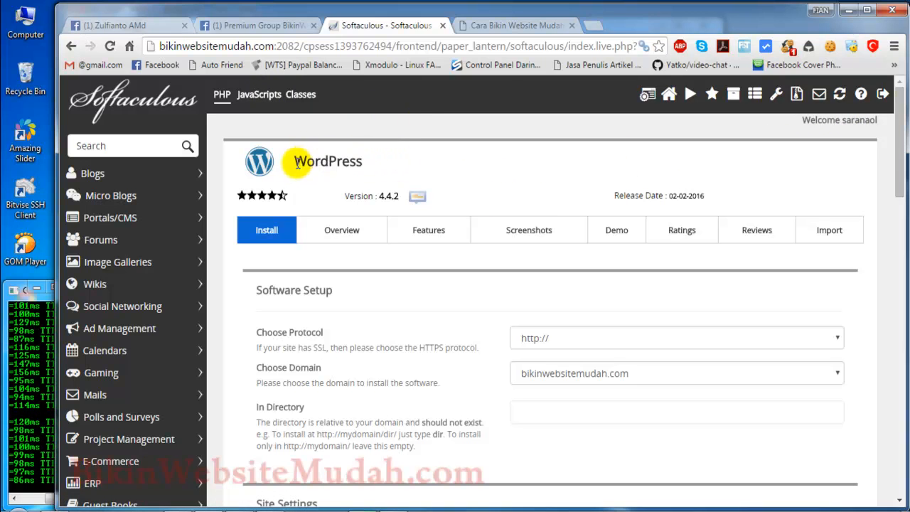
{"action": "left_click_drag", "start_coordinate": [295, 162], "coordinate": [380, 162]}
{"action": "left_click", "coordinate": [392, 162]}
{"action": "left_click", "coordinate": [500, 25]}
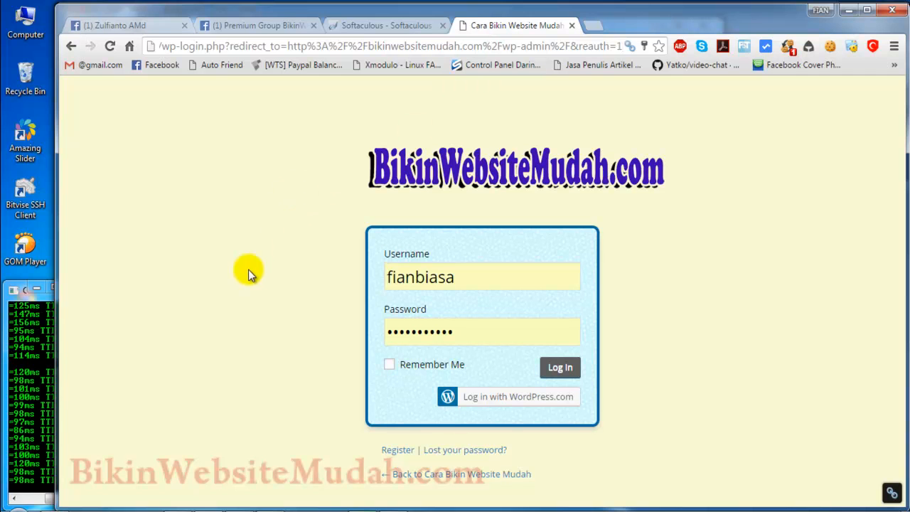
Step: Switch to Windows Explorer and open the local website folder C:\xampp\htdocs\elqotravel
{"action": "right_click", "coordinate": [234, 503]}
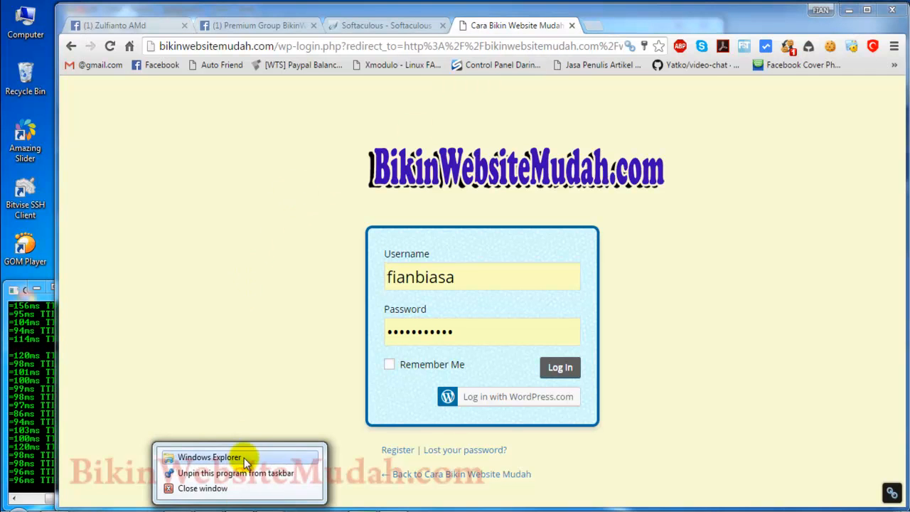
{"action": "left_click", "coordinate": [240, 459]}
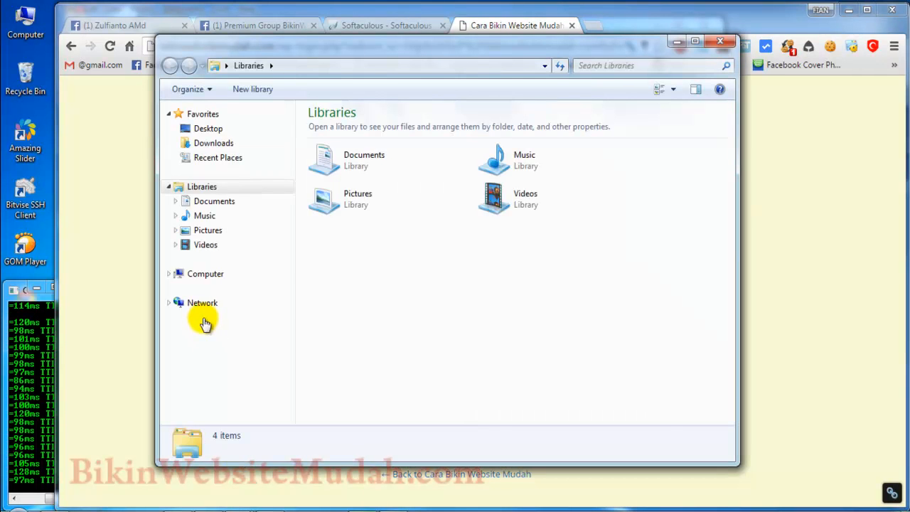
{"action": "left_click", "coordinate": [207, 291]}
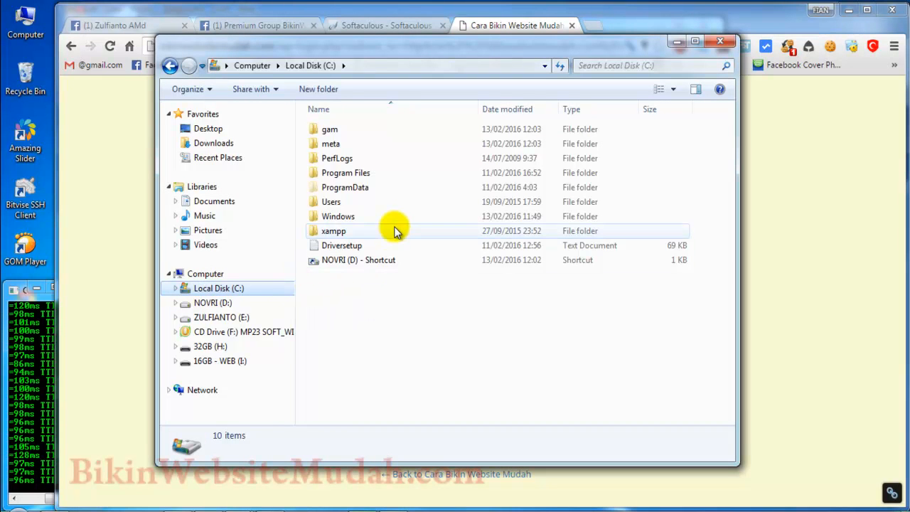
{"action": "left_click", "coordinate": [395, 228]}
{"action": "double_click", "coordinate": [394, 227]}
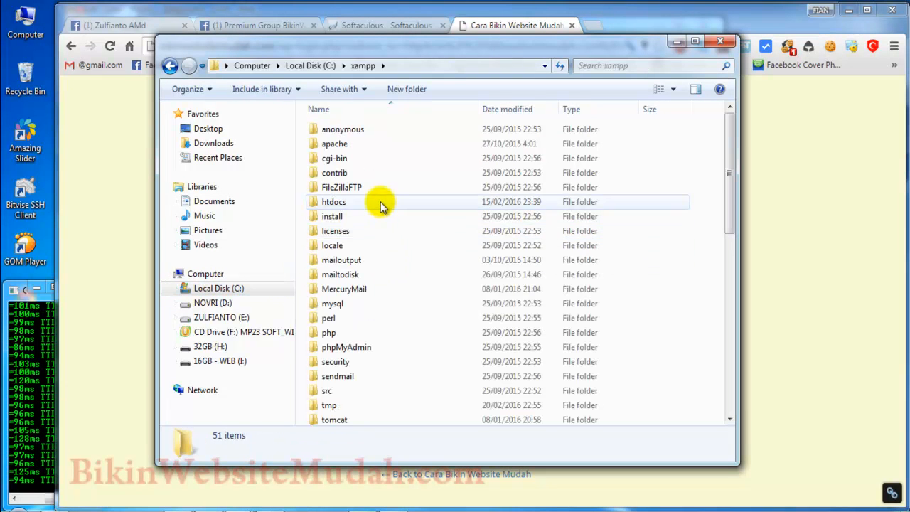
{"action": "double_click", "coordinate": [377, 199]}
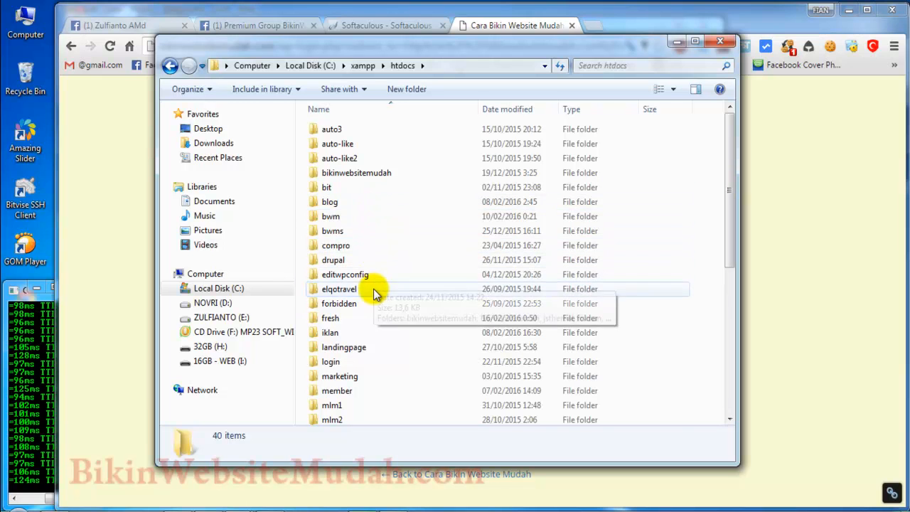
{"action": "double_click", "coordinate": [376, 289]}
Step: Set up a ZIP archive named elqotravel.zip from all files in the elqotravel folder, cancel it and clear the selection
{"action": "scroll", "coordinate": [397, 272], "scroll_direction": "down", "scroll_amount": 2}
{"action": "scroll", "coordinate": [397, 273], "scroll_direction": "up", "scroll_amount": 2}
{"action": "scroll", "coordinate": [397, 272], "scroll_direction": "down", "scroll_amount": 4}
{"action": "key", "text": "ctrl+a"}
{"action": "scroll", "coordinate": [397, 273], "scroll_direction": "up", "scroll_amount": 4}
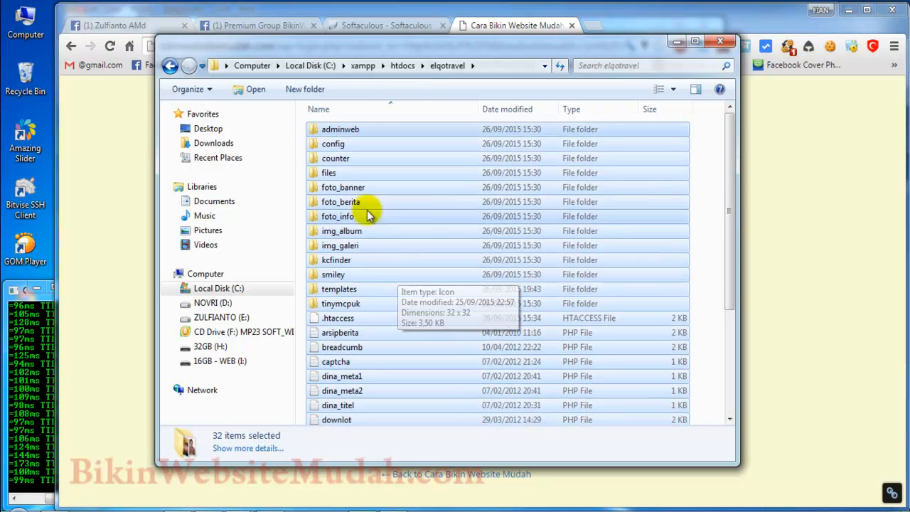
{"action": "right_click", "coordinate": [334, 130]}
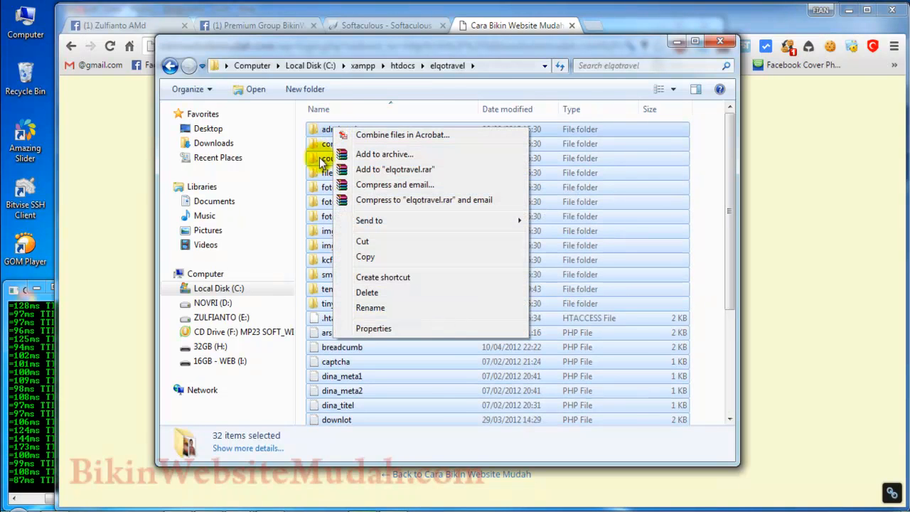
{"action": "left_click", "coordinate": [369, 158]}
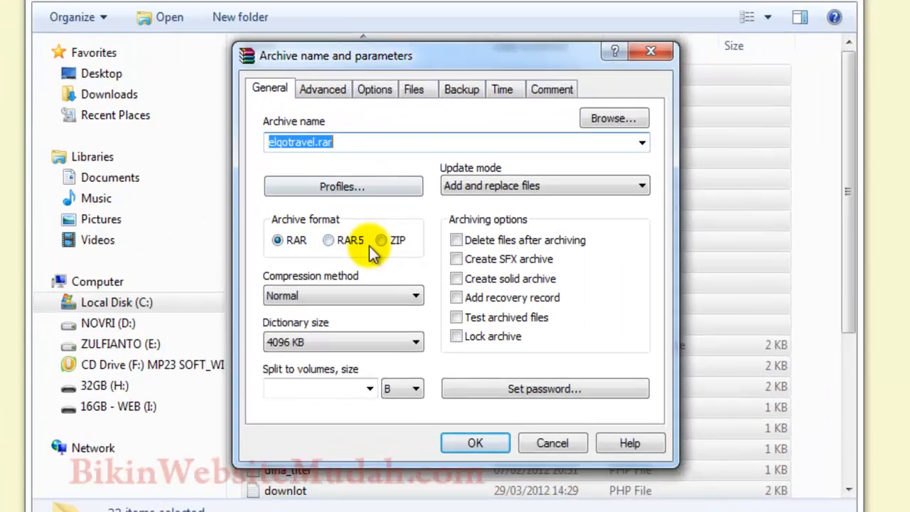
{"action": "left_click", "coordinate": [380, 241]}
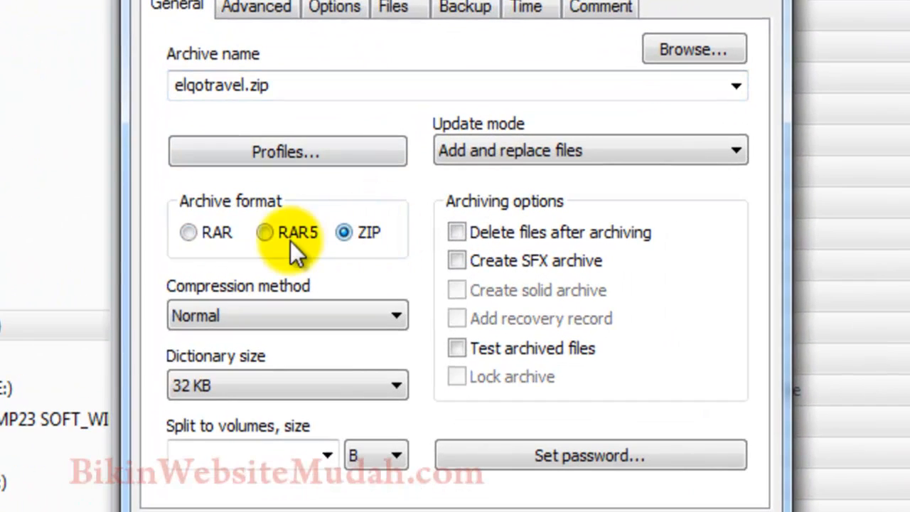
{"action": "left_click", "coordinate": [346, 235]}
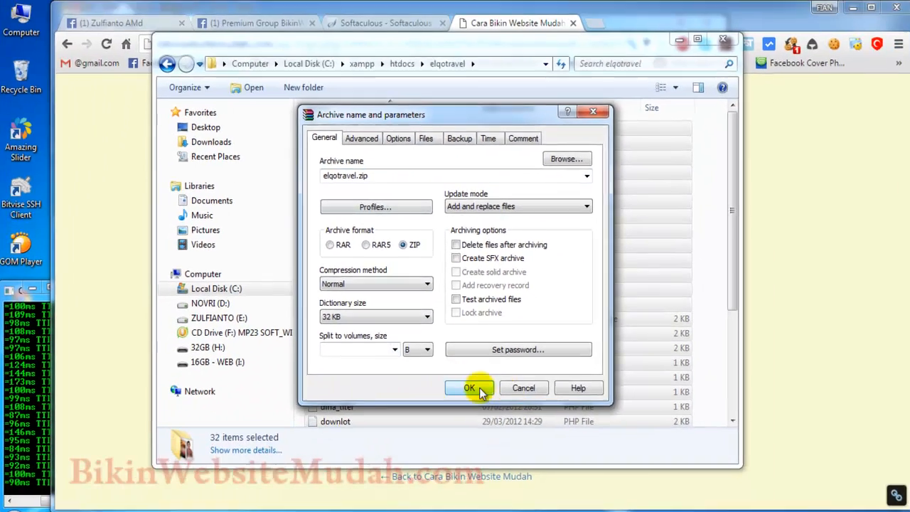
{"action": "left_click", "coordinate": [576, 489]}
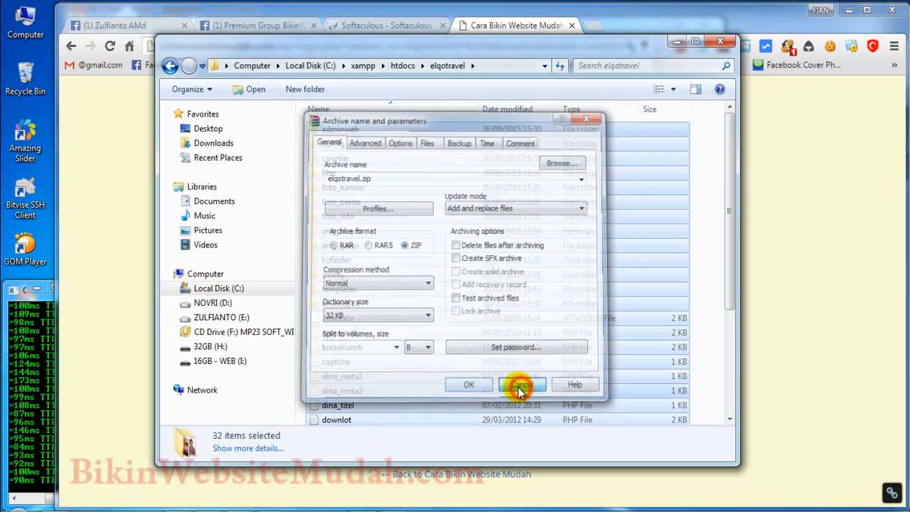
{"action": "left_click", "coordinate": [424, 331]}
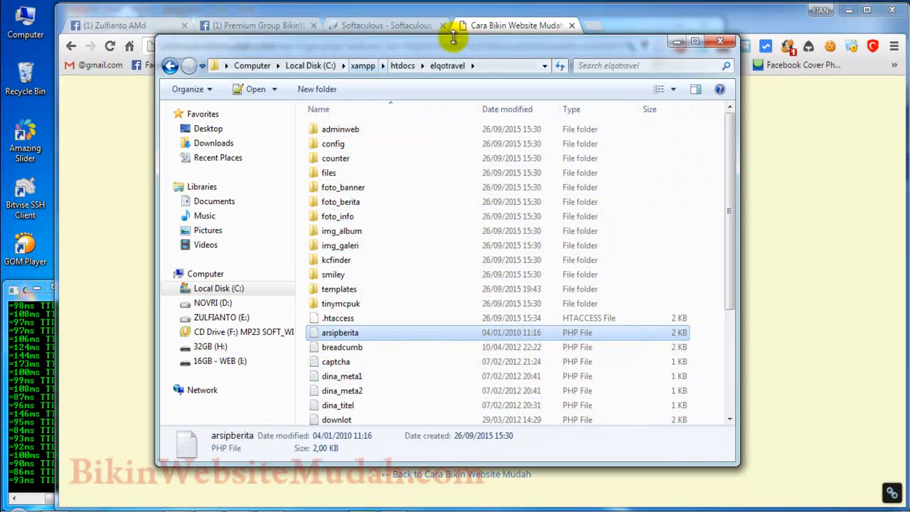
Step: Switch to the browser, load localhost/phpmyadmin in a new tab and open the elqotravel database
{"action": "left_click", "coordinate": [477, 26]}
{"action": "left_click", "coordinate": [590, 26]}
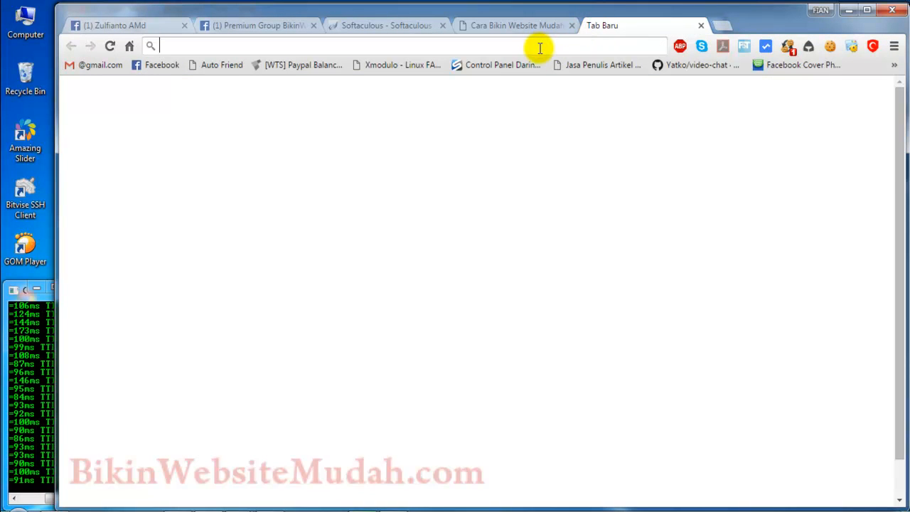
{"action": "type", "text": "localhost"}
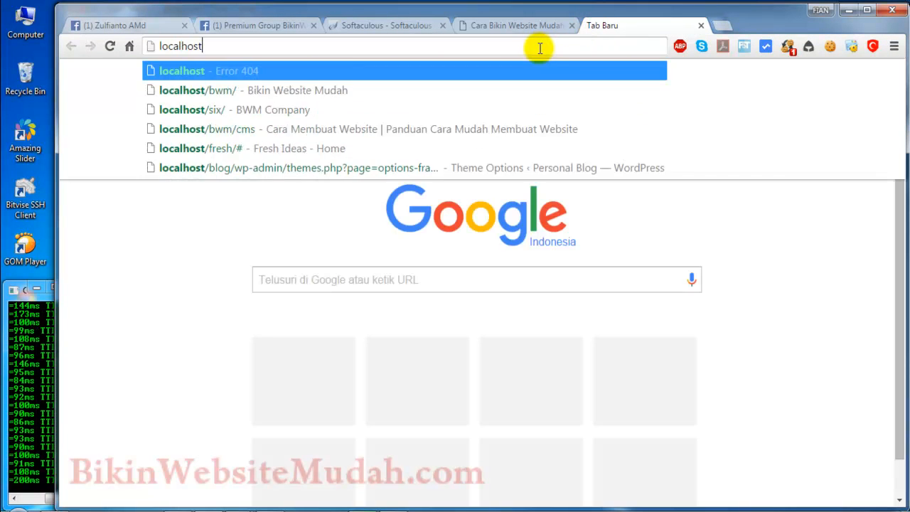
{"action": "type", "text": "/phpmyadmin"}
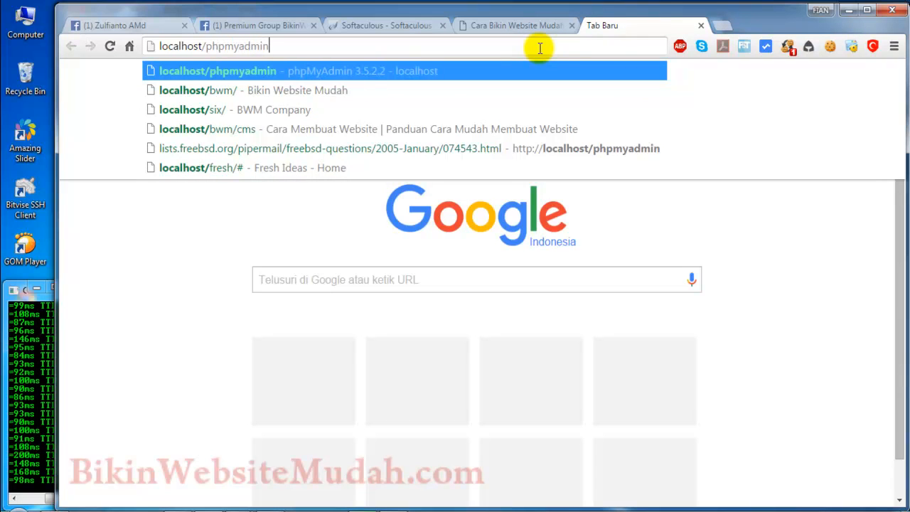
{"action": "key", "text": "Return"}
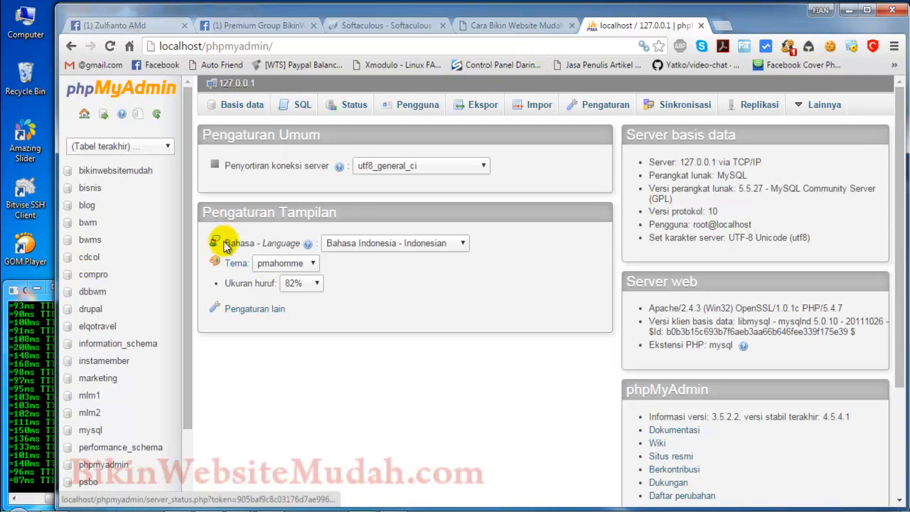
{"action": "left_click", "coordinate": [97, 328]}
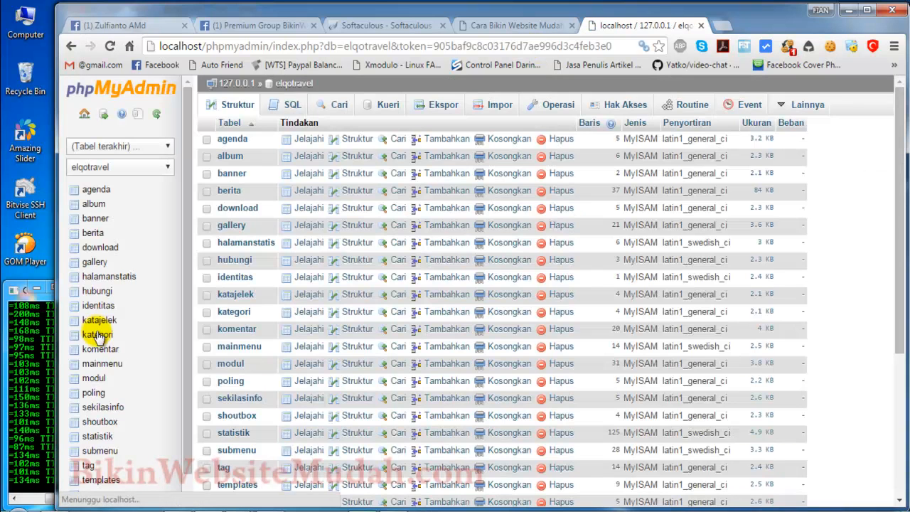
Step: Select all tables of the elqotravel database and open their export page
{"action": "scroll", "coordinate": [258, 277], "scroll_direction": "down", "scroll_amount": 3}
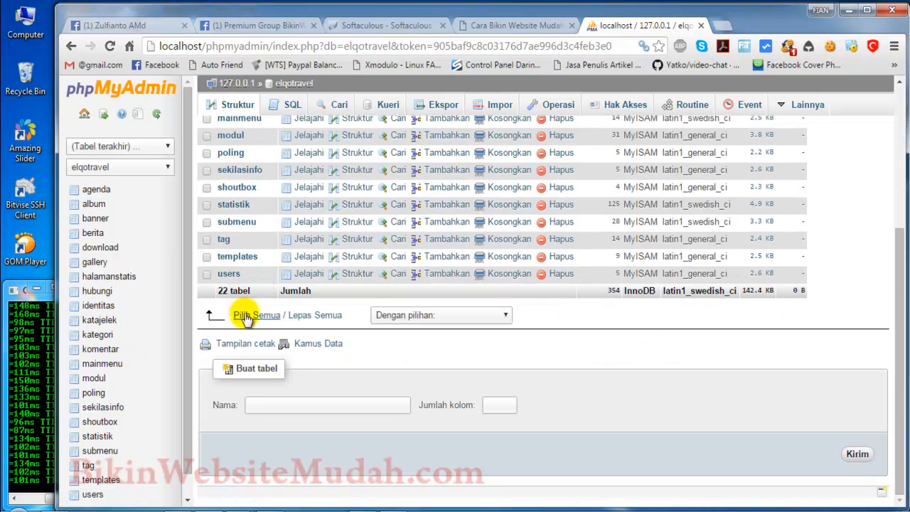
{"action": "left_click", "coordinate": [245, 316]}
{"action": "scroll", "coordinate": [259, 284], "scroll_direction": "up", "scroll_amount": 3}
{"action": "scroll", "coordinate": [264, 206], "scroll_direction": "down", "scroll_amount": 3}
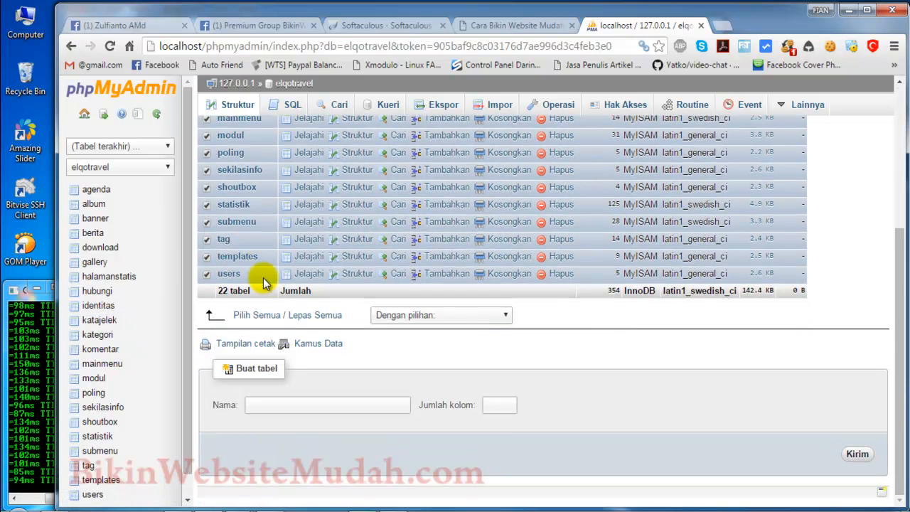
{"action": "left_click", "coordinate": [460, 315]}
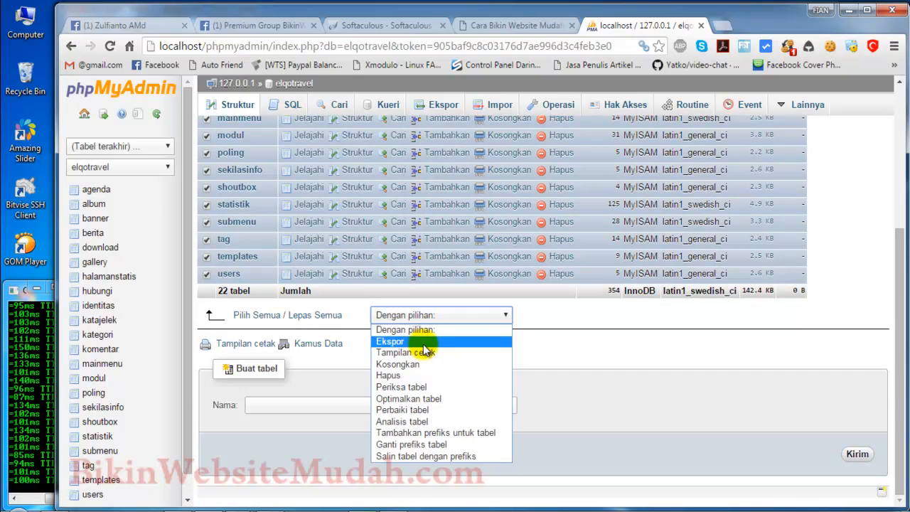
{"action": "left_click", "coordinate": [417, 342]}
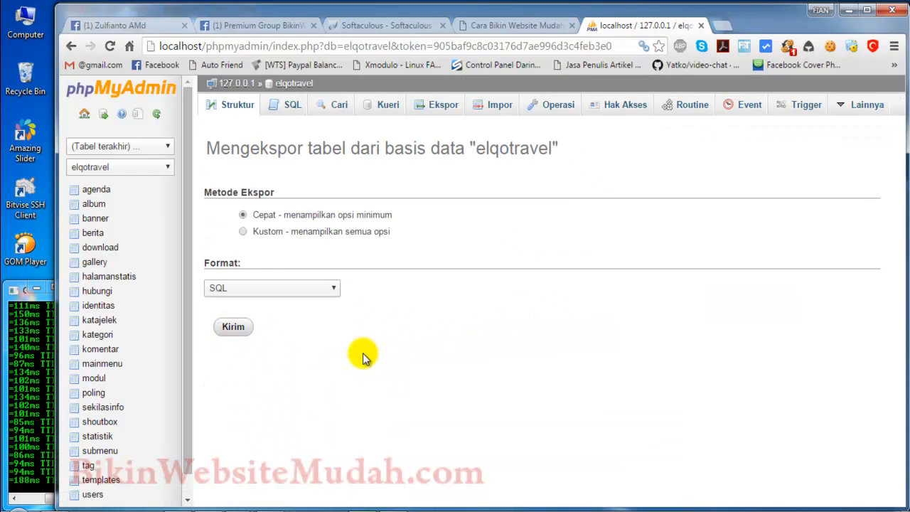
{"action": "left_click", "coordinate": [362, 355]}
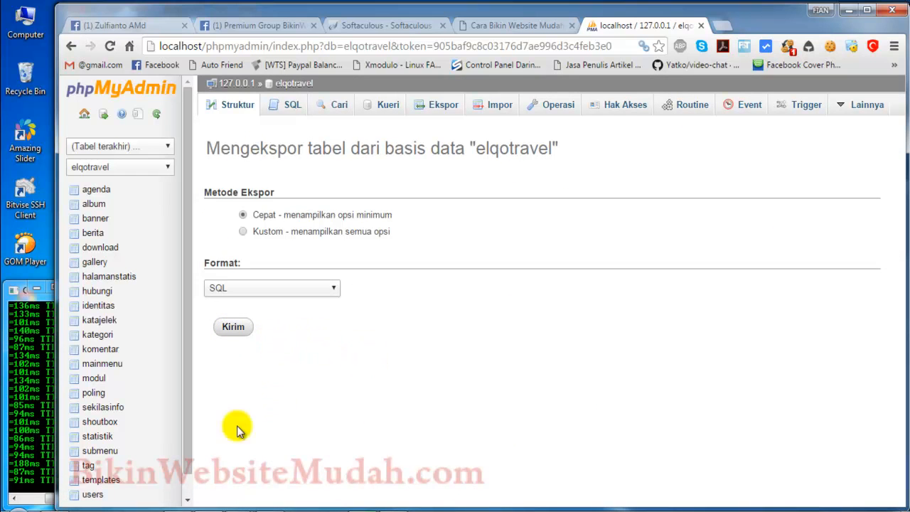
Step: Switch to Windows Explorer, look through the website files in the elqotravel folder and return to the browser
{"action": "mouse_move", "coordinate": [208, 505]}
{"action": "left_click", "coordinate": [305, 442]}
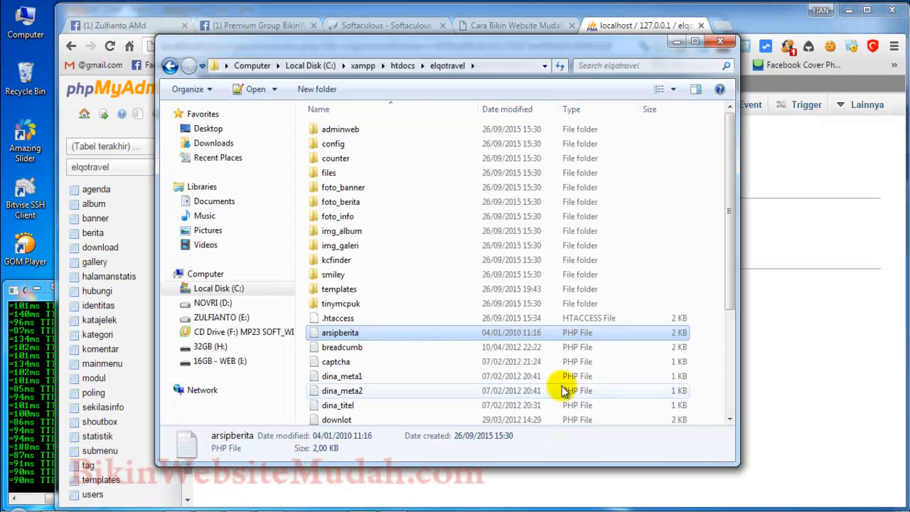
{"action": "left_click", "coordinate": [707, 377]}
{"action": "scroll", "coordinate": [707, 378], "scroll_direction": "down", "scroll_amount": 4}
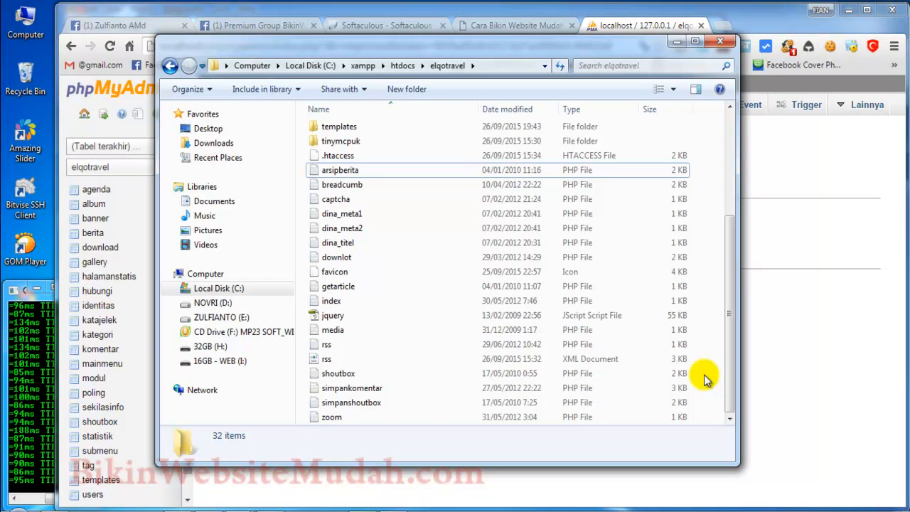
{"action": "scroll", "coordinate": [707, 378], "scroll_direction": "up", "scroll_amount": 4}
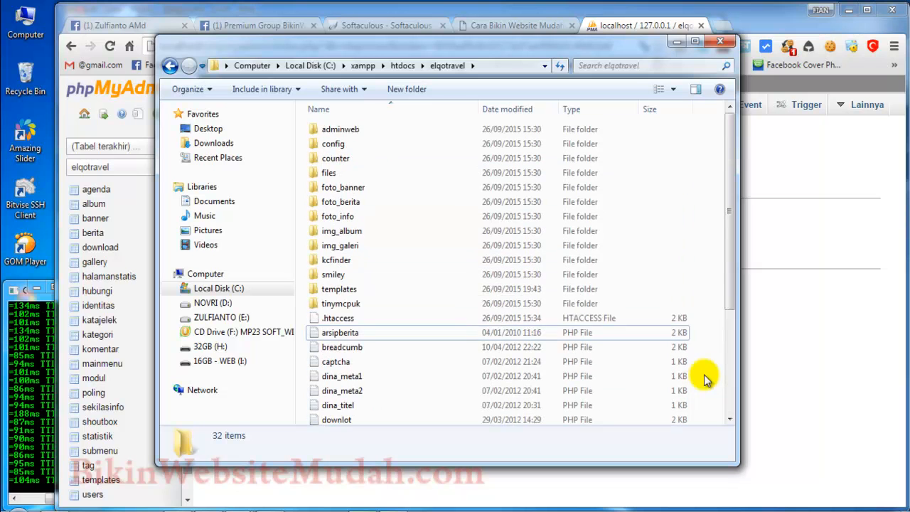
{"action": "scroll", "coordinate": [707, 378], "scroll_direction": "down", "scroll_amount": 2}
{"action": "scroll", "coordinate": [707, 378], "scroll_direction": "down", "scroll_amount": 2}
{"action": "left_click", "coordinate": [800, 345]}
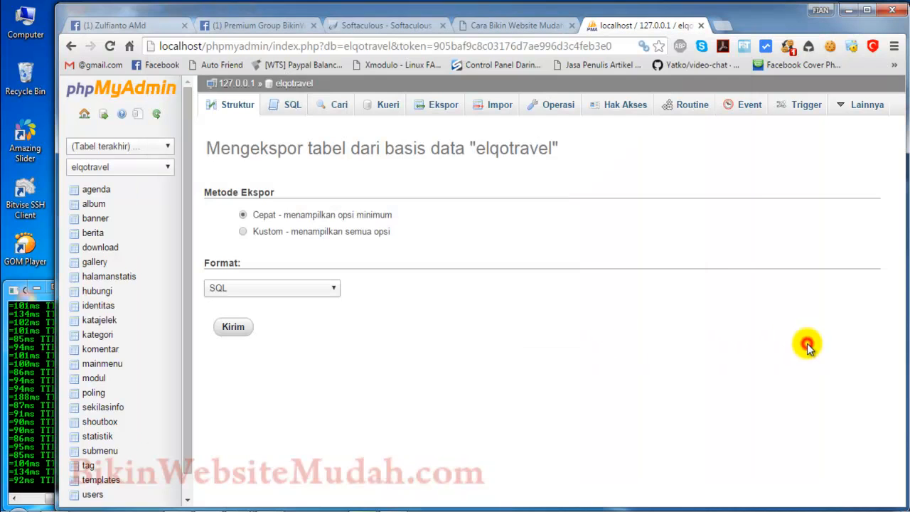
Step: Switch to Windows Explorer, look through the BWM folder on drive D: and return to the browser
{"action": "left_click", "coordinate": [305, 469]}
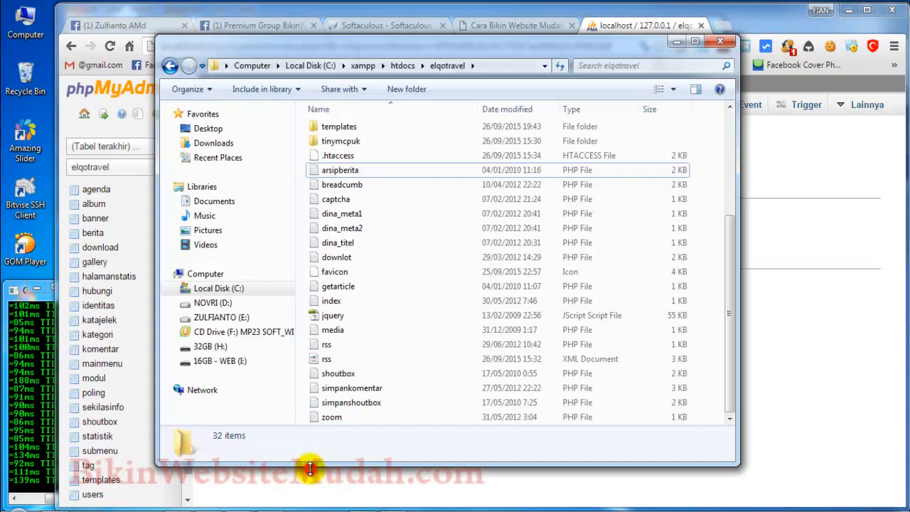
{"action": "left_click", "coordinate": [215, 302]}
{"action": "left_click", "coordinate": [229, 317]}
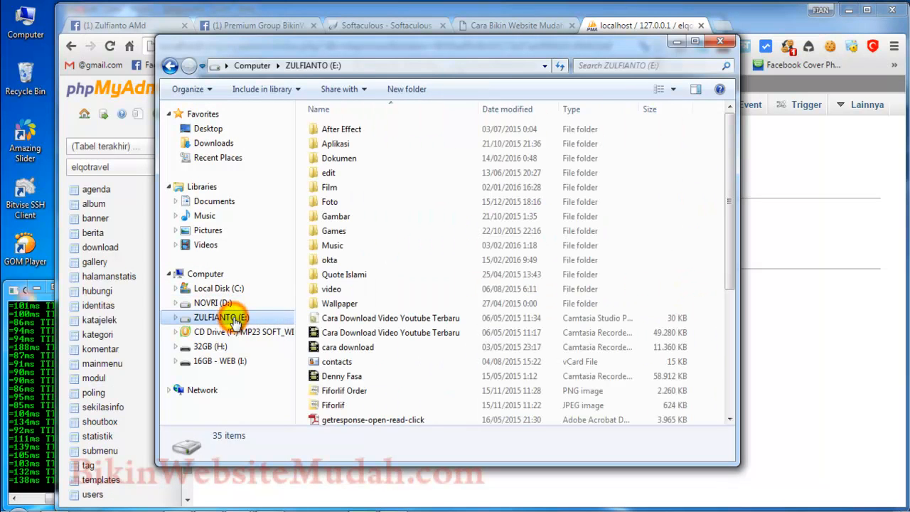
{"action": "left_click", "coordinate": [224, 303]}
{"action": "double_click", "coordinate": [483, 134]}
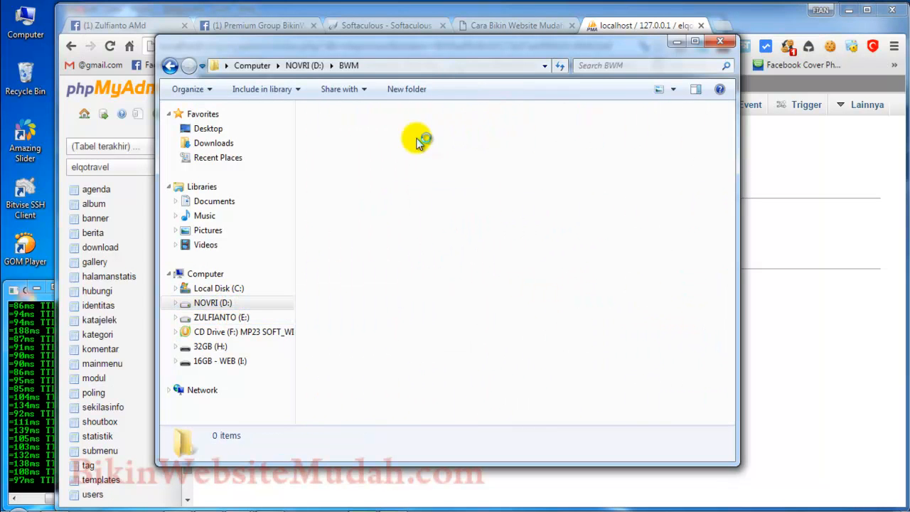
{"action": "scroll", "coordinate": [490, 345], "scroll_direction": "down", "scroll_amount": 5}
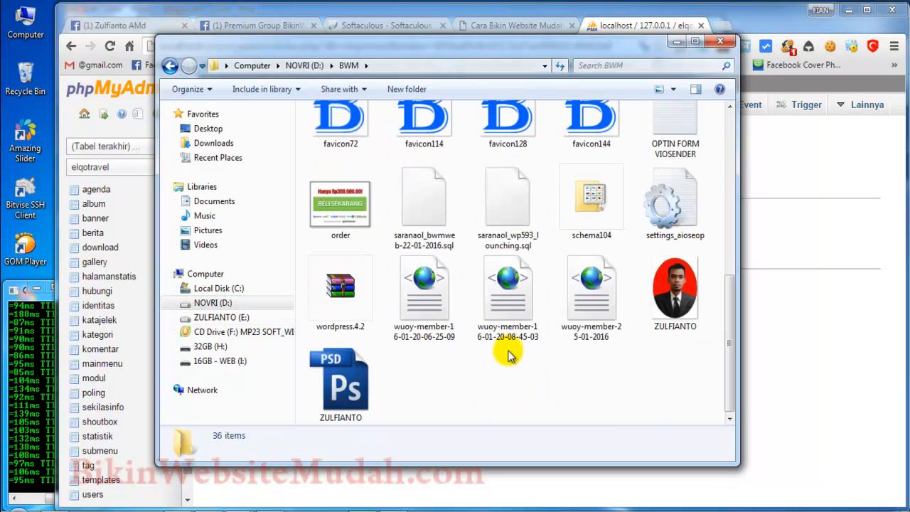
{"action": "left_click", "coordinate": [631, 20]}
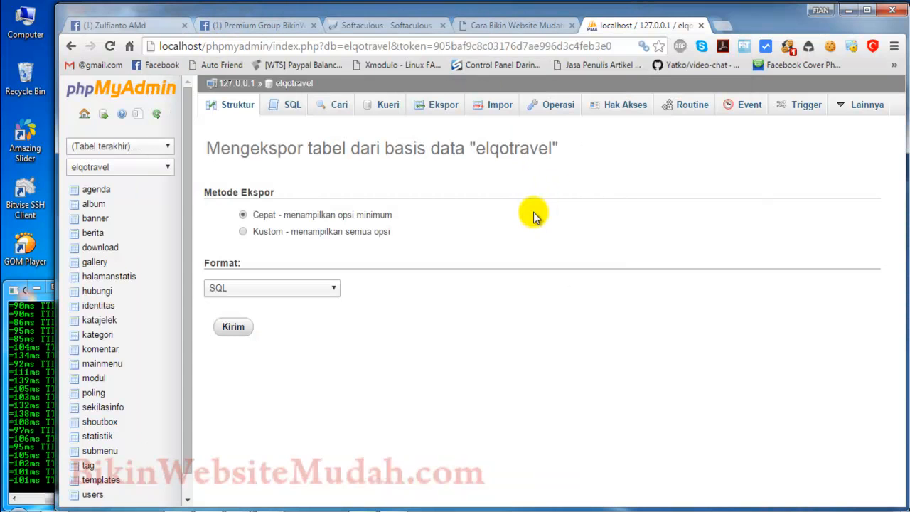
Step: Go from Softaculous to the cPanel home page and open the public_html folder in File Manager
{"action": "left_click", "coordinate": [373, 23]}
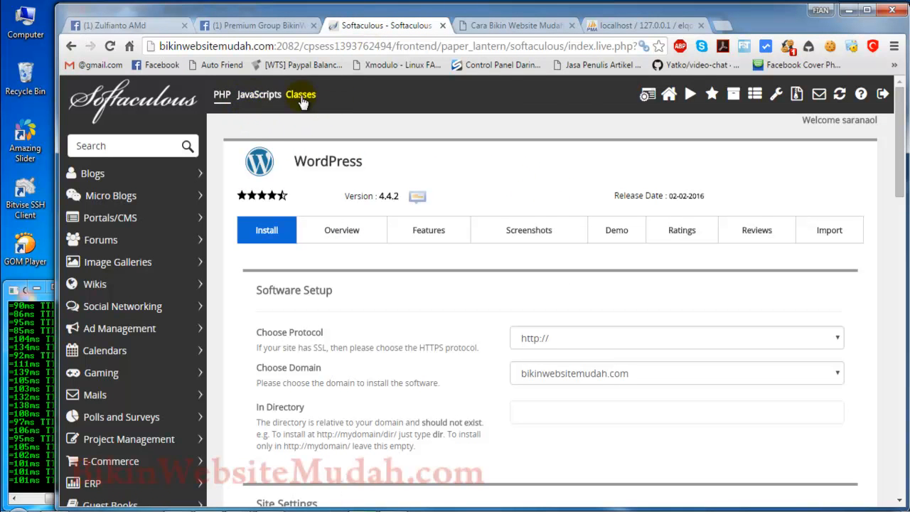
{"action": "left_click", "coordinate": [648, 96]}
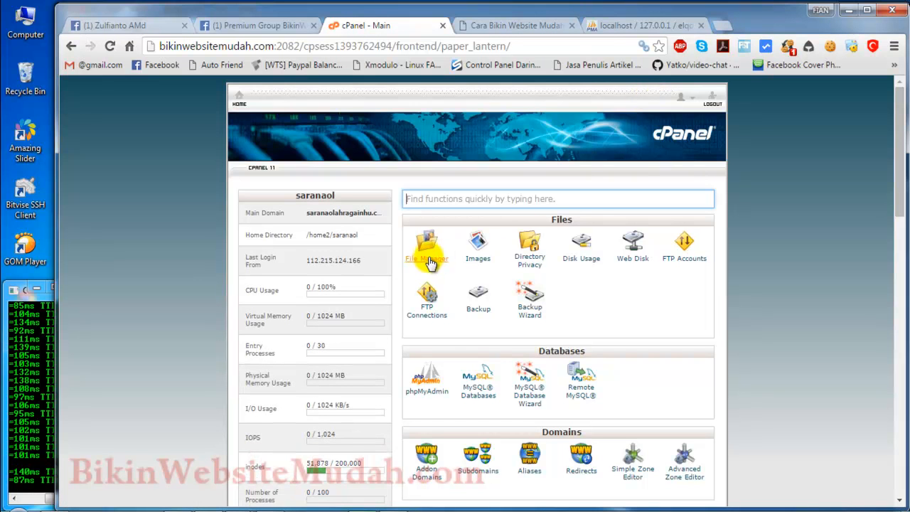
{"action": "left_click", "coordinate": [428, 260]}
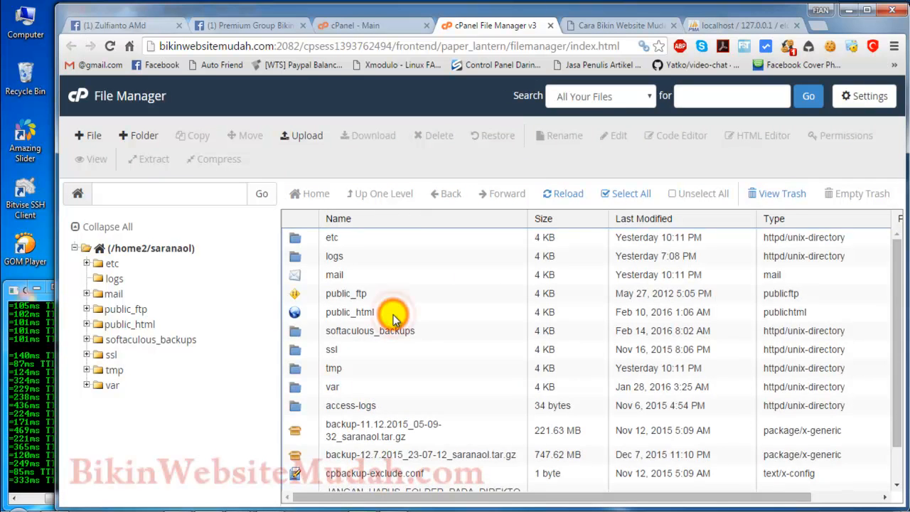
{"action": "double_click", "coordinate": [393, 314]}
Step: Find and select the wordpress392.zip archive in the public_html folder
{"action": "scroll", "coordinate": [398, 320], "scroll_direction": "down", "scroll_amount": 5}
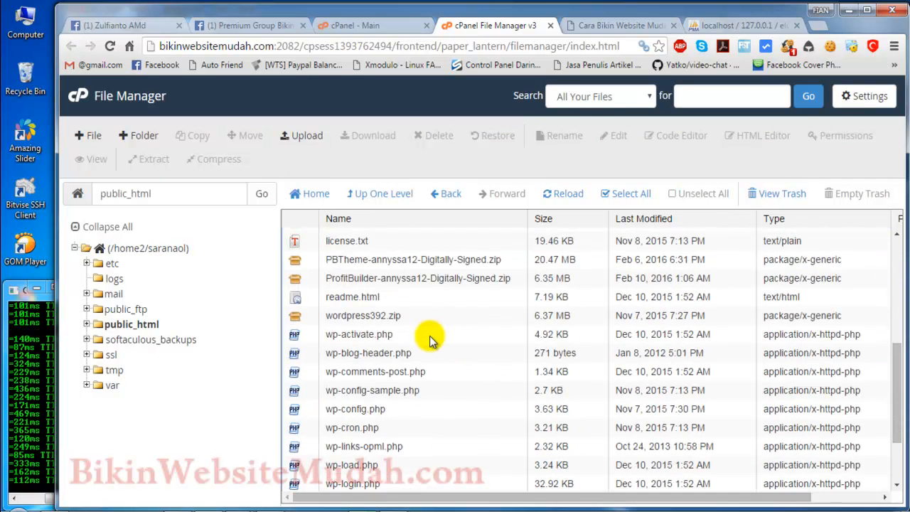
{"action": "left_click", "coordinate": [420, 315]}
{"action": "scroll", "coordinate": [418, 318], "scroll_direction": "down", "scroll_amount": 2}
{"action": "scroll", "coordinate": [411, 322], "scroll_direction": "up", "scroll_amount": 4}
{"action": "scroll", "coordinate": [426, 356], "scroll_direction": "down", "scroll_amount": 4}
{"action": "scroll", "coordinate": [398, 284], "scroll_direction": "up", "scroll_amount": 1}
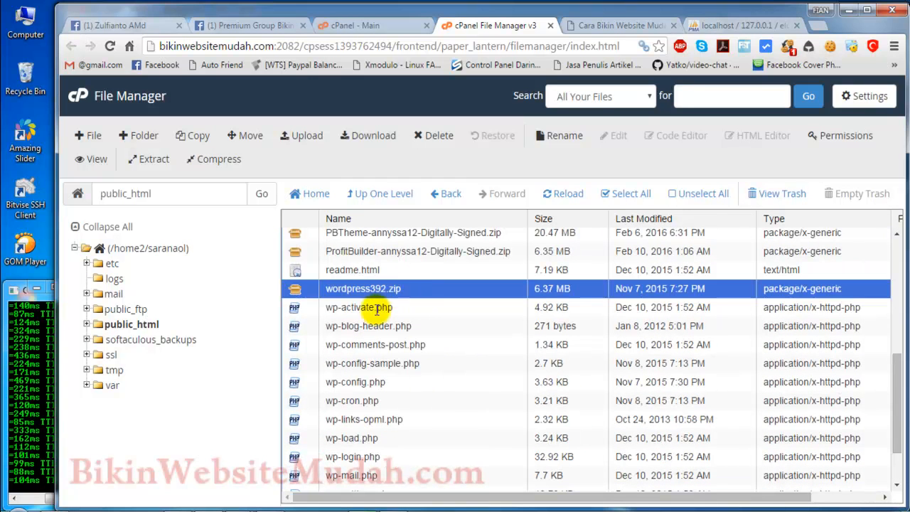
{"action": "left_click", "coordinate": [422, 269]}
{"action": "left_click", "coordinate": [422, 285]}
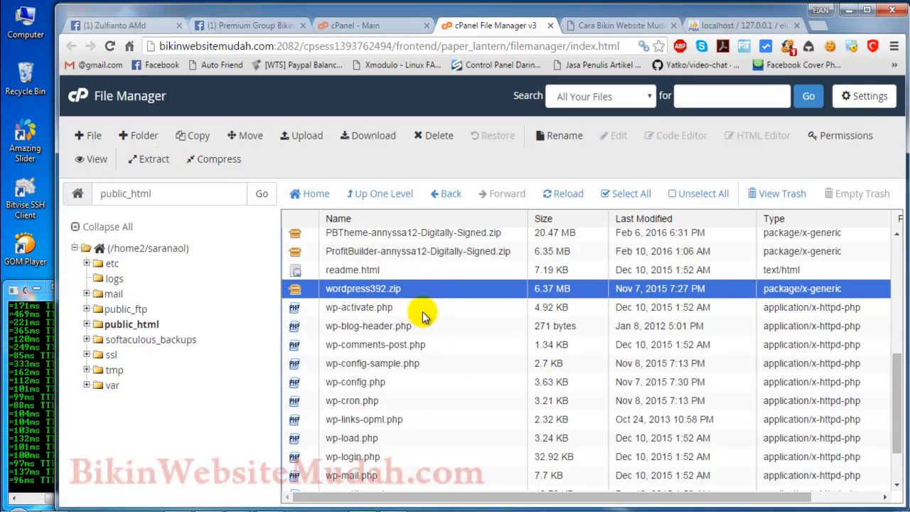
Step: Return to the cPanel home page and open MySQL Databases
{"action": "left_click", "coordinate": [345, 25]}
{"action": "scroll", "coordinate": [747, 290], "scroll_direction": "down", "scroll_amount": 9}
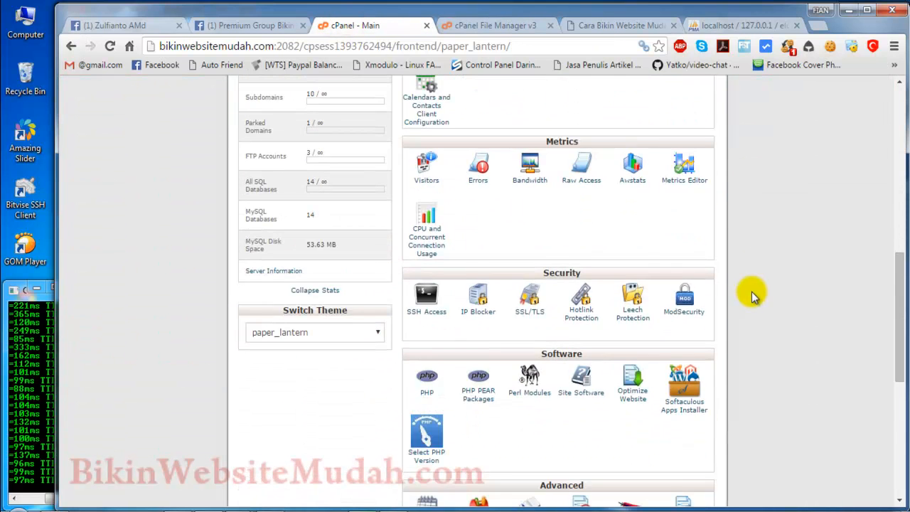
{"action": "scroll", "coordinate": [751, 292], "scroll_direction": "down", "scroll_amount": 4}
{"action": "scroll", "coordinate": [751, 291], "scroll_direction": "up", "scroll_amount": 7}
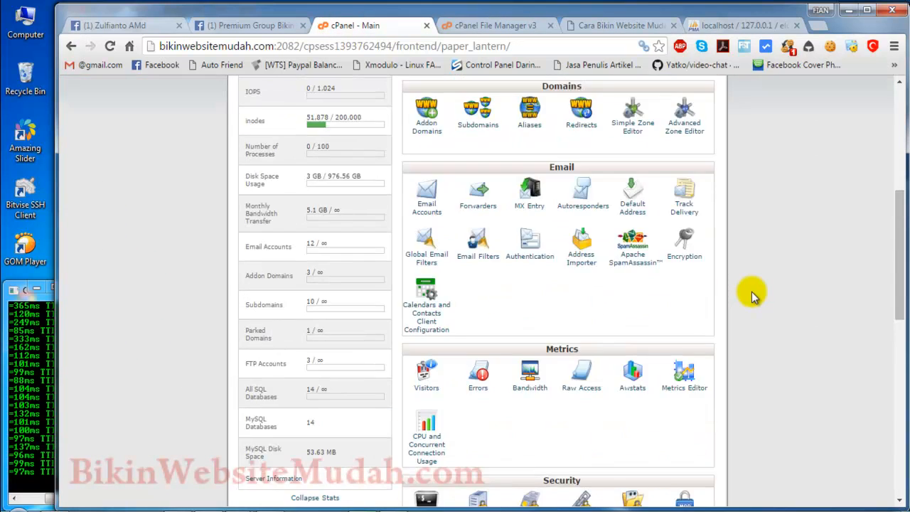
{"action": "scroll", "coordinate": [751, 291], "scroll_direction": "down", "scroll_amount": 1}
{"action": "scroll", "coordinate": [751, 292], "scroll_direction": "up", "scroll_amount": 4}
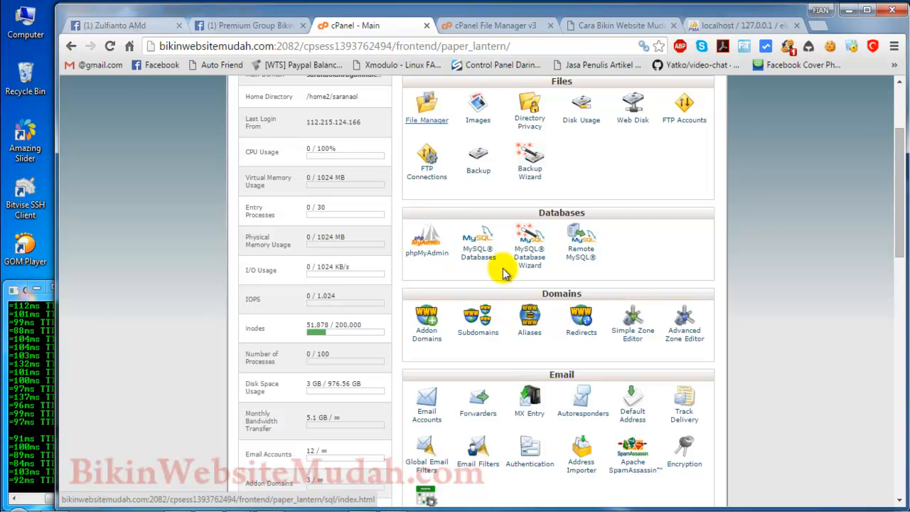
{"action": "scroll", "coordinate": [575, 242], "scroll_direction": "up", "scroll_amount": 1}
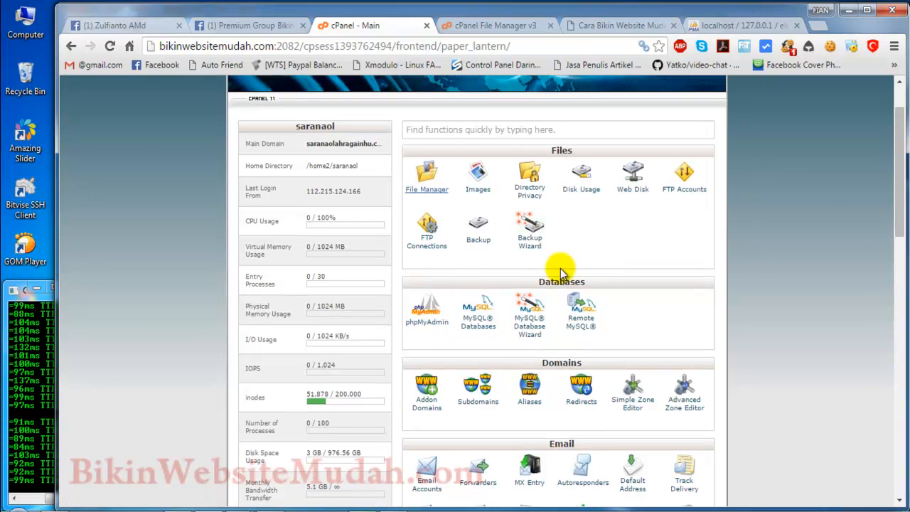
{"action": "left_click", "coordinate": [490, 330]}
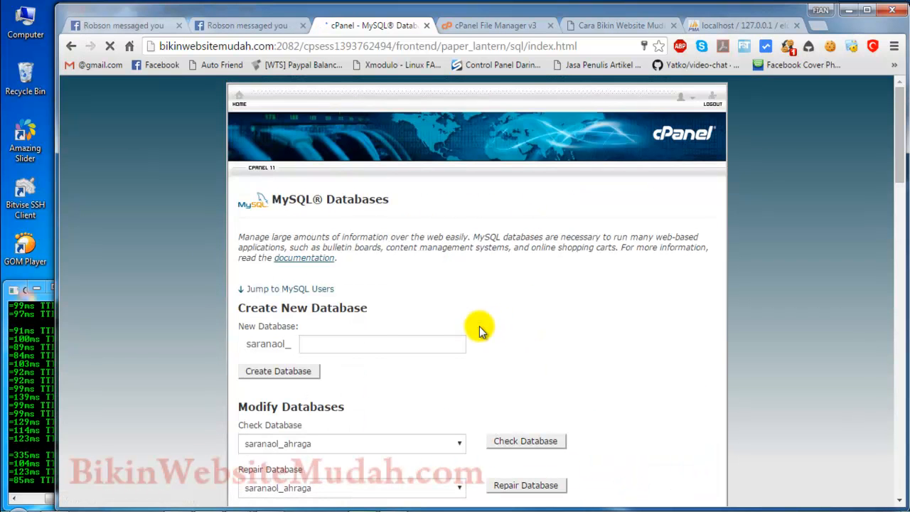
Step: Review the Create New Database form, the list of current databases and the Add New User form
{"action": "left_click", "coordinate": [367, 342]}
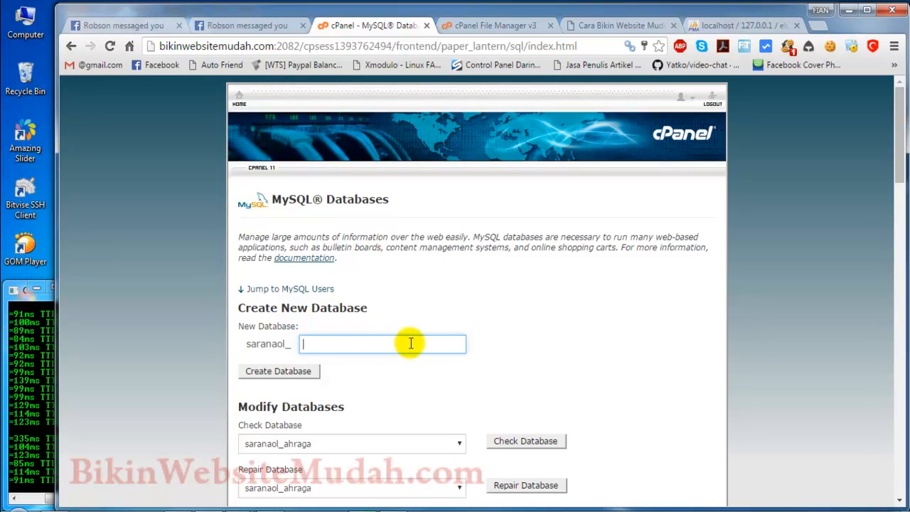
{"action": "scroll", "coordinate": [632, 358], "scroll_direction": "down", "scroll_amount": 5}
{"action": "scroll", "coordinate": [631, 357], "scroll_direction": "up", "scroll_amount": 2}
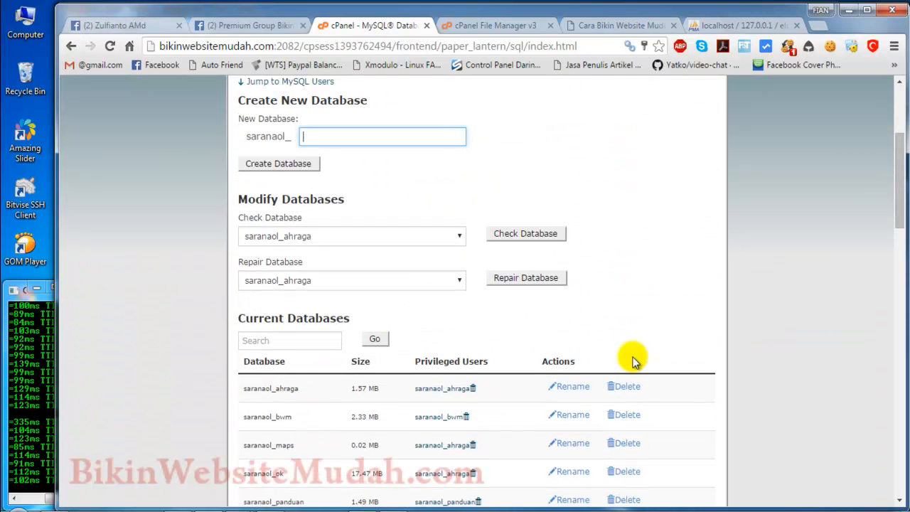
{"action": "scroll", "coordinate": [632, 361], "scroll_direction": "up", "scroll_amount": 1}
{"action": "scroll", "coordinate": [631, 360], "scroll_direction": "down", "scroll_amount": 9}
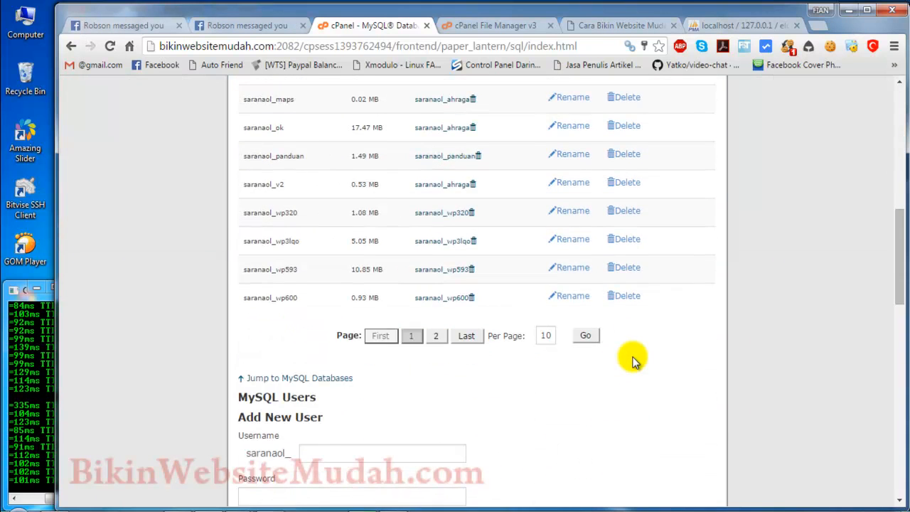
{"action": "left_click", "coordinate": [332, 246]}
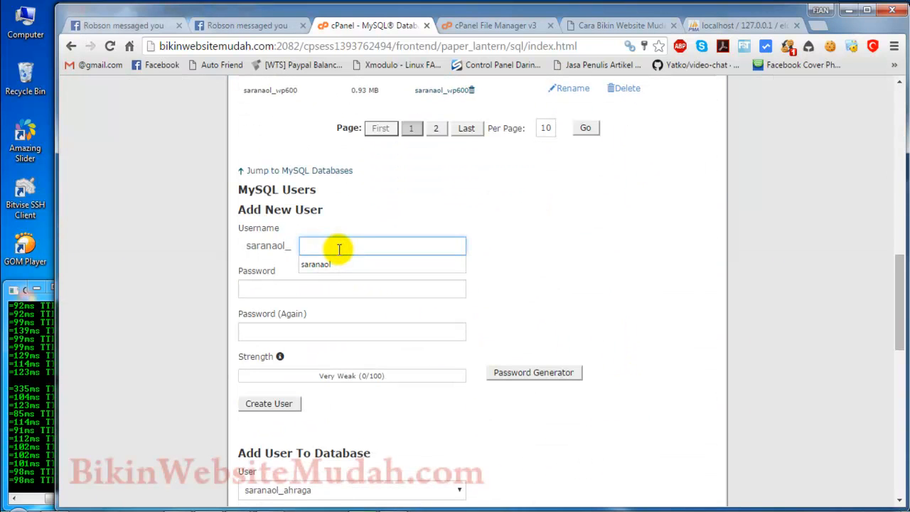
{"action": "left_click", "coordinate": [631, 290]}
{"action": "scroll", "coordinate": [631, 289], "scroll_direction": "down", "scroll_amount": 3}
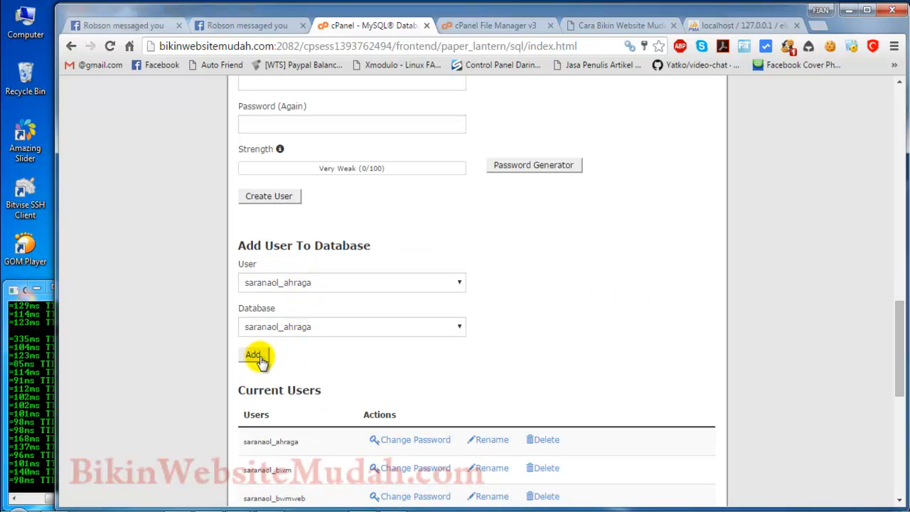
Step: Check the user and database choices under Add User To Database and return to the cPanel home page
{"action": "left_click", "coordinate": [305, 284]}
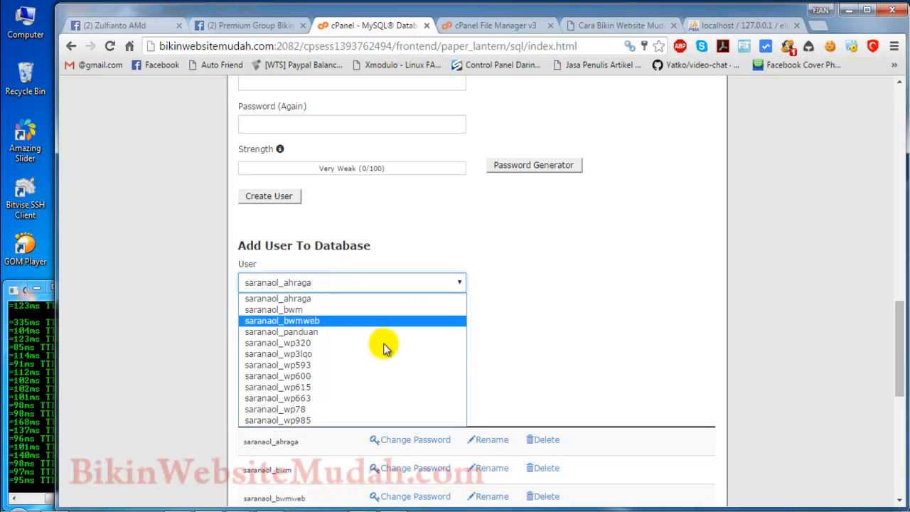
{"action": "left_click", "coordinate": [580, 310]}
{"action": "left_click", "coordinate": [361, 334]}
{"action": "left_click", "coordinate": [512, 324]}
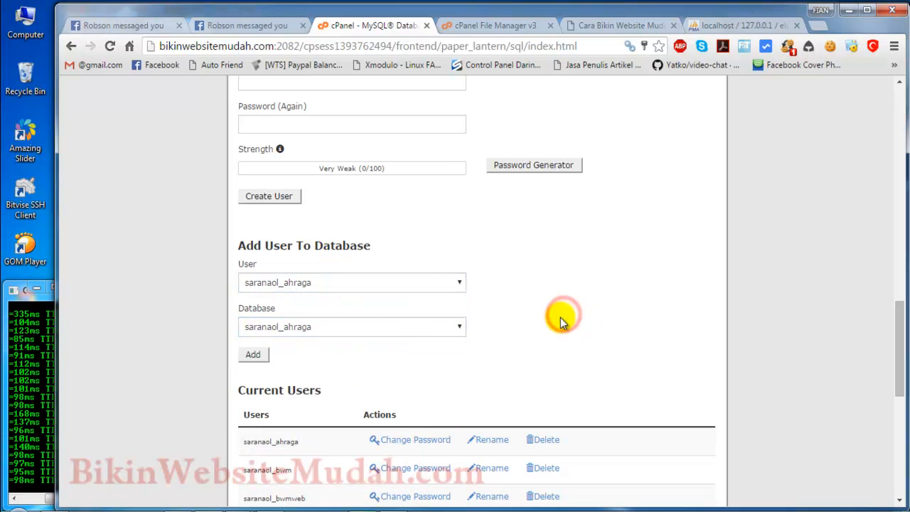
{"action": "scroll", "coordinate": [657, 353], "scroll_direction": "down", "scroll_amount": 5}
{"action": "scroll", "coordinate": [554, 326], "scroll_direction": "up", "scroll_amount": 4}
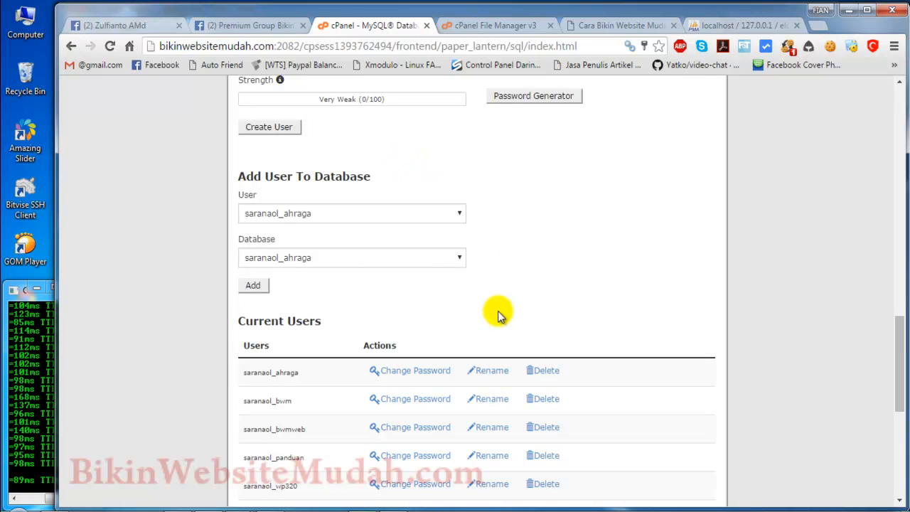
{"action": "scroll", "coordinate": [504, 314], "scroll_direction": "up", "scroll_amount": 15}
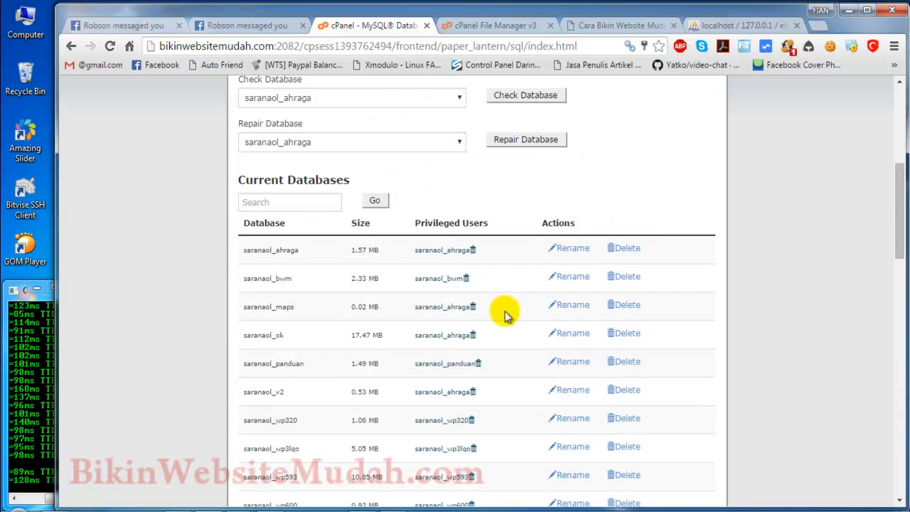
{"action": "left_click", "coordinate": [239, 95]}
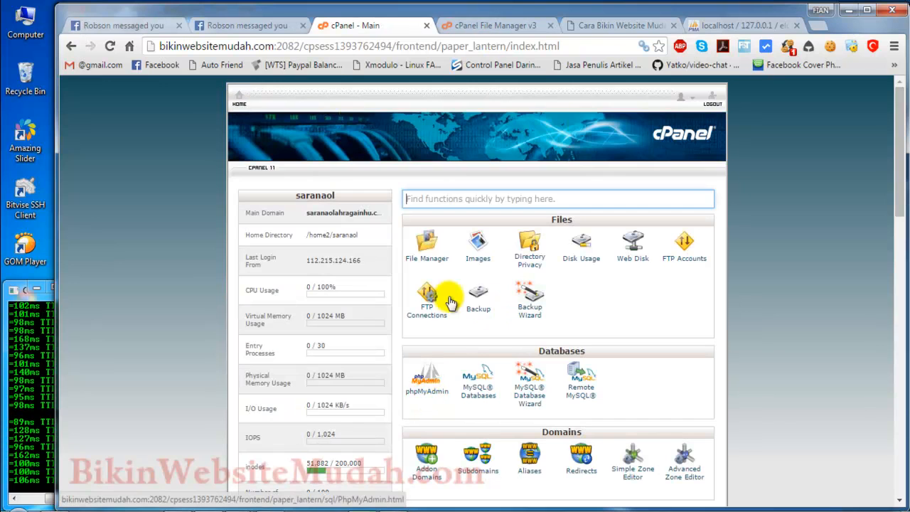
Step: Switch to the local phpMyAdmin, open the blog database and go to its import page
{"action": "left_click", "coordinate": [744, 25]}
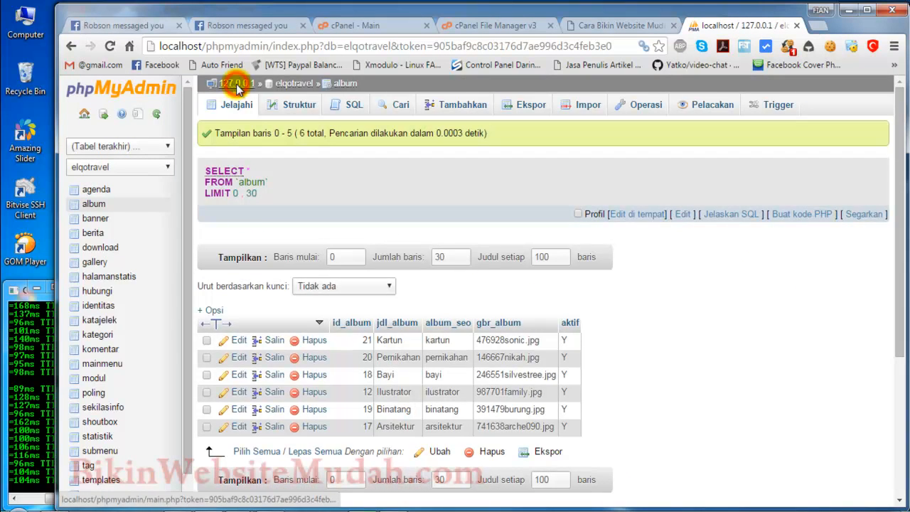
{"action": "left_click", "coordinate": [236, 83]}
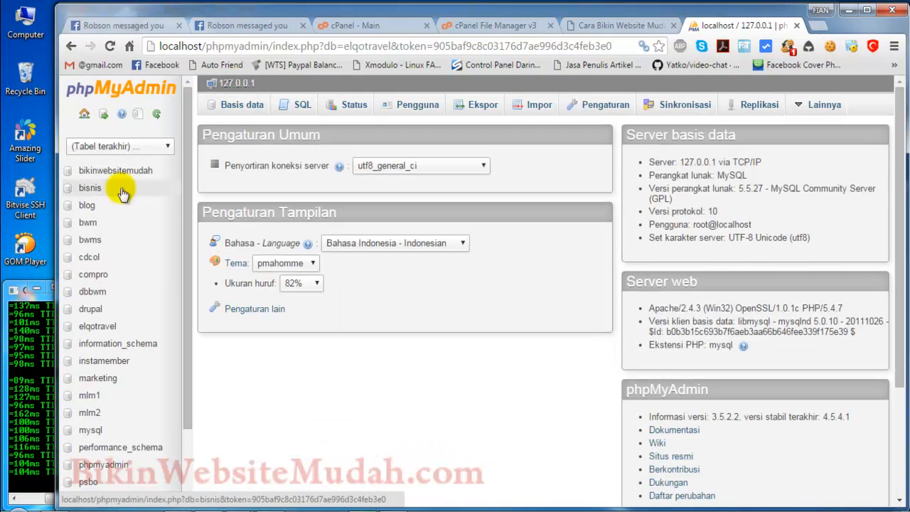
{"action": "left_click", "coordinate": [86, 206]}
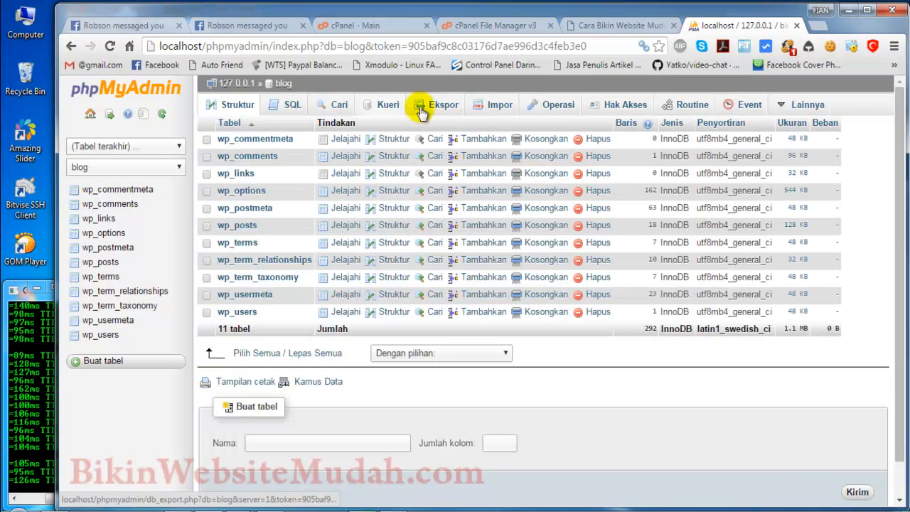
{"action": "left_click", "coordinate": [501, 104]}
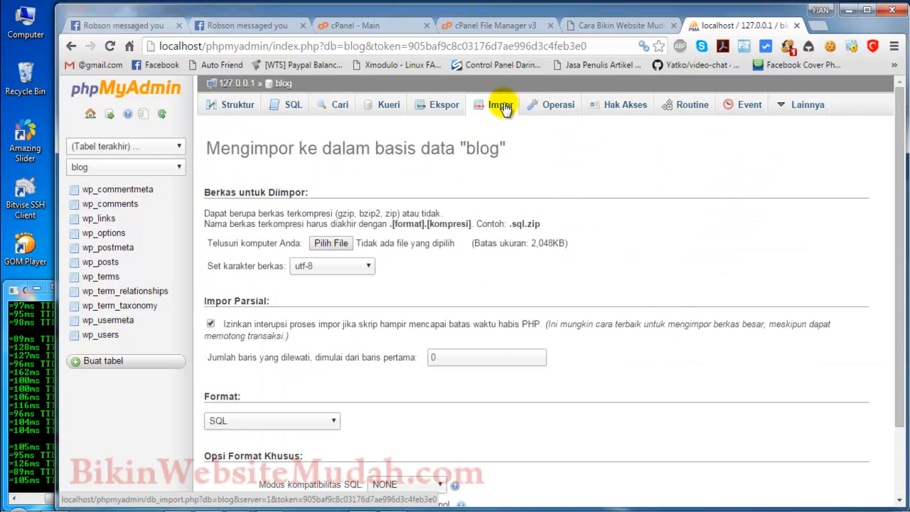
Step: Browse the BWM folder on drive D for the 25-01-2016.sql file, cancel the file choice and review the import options
{"action": "left_click", "coordinate": [330, 244]}
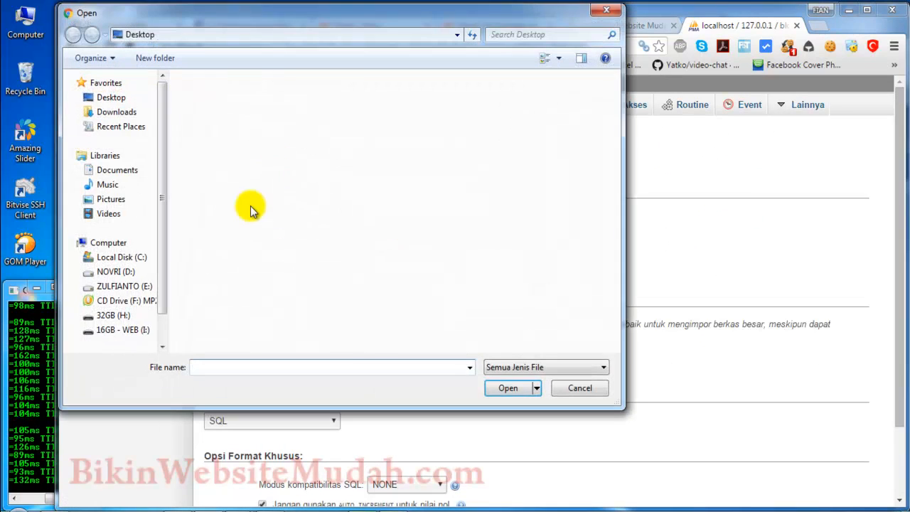
{"action": "left_click", "coordinate": [115, 272]}
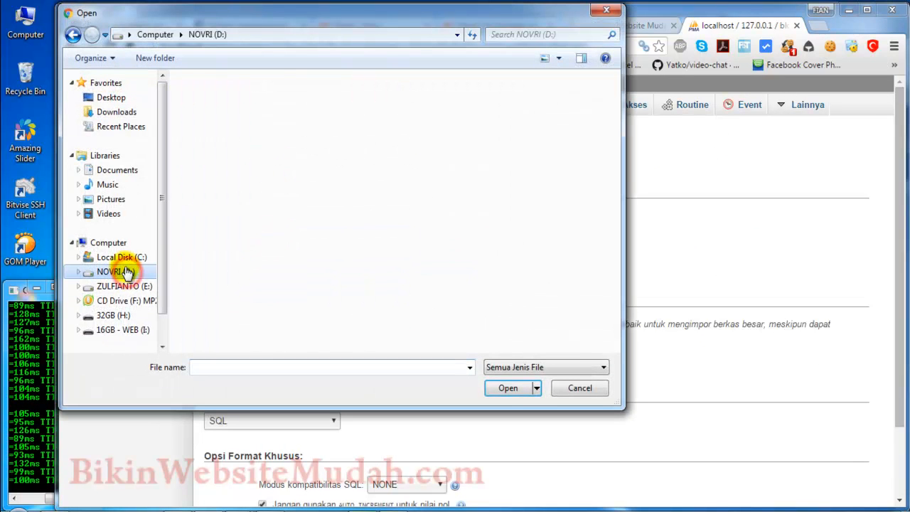
{"action": "double_click", "coordinate": [419, 106]}
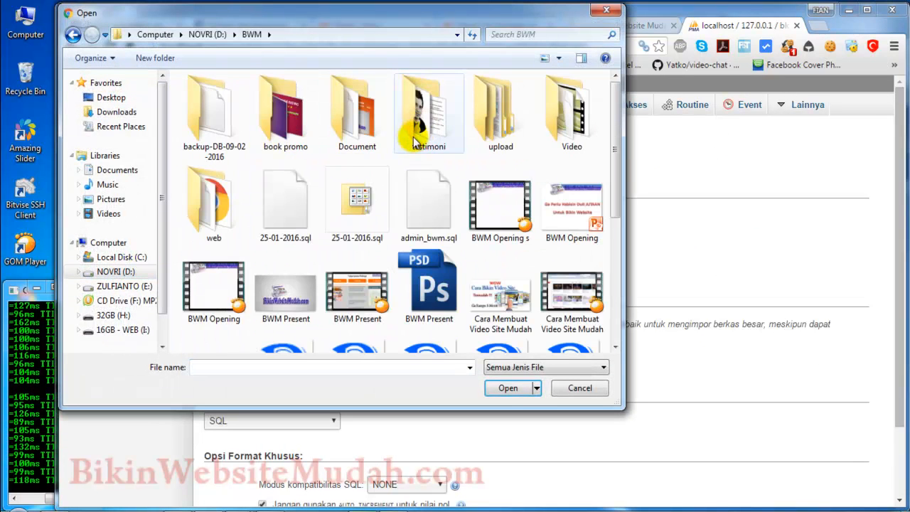
{"action": "left_click", "coordinate": [287, 225]}
{"action": "left_click", "coordinate": [583, 387]}
{"action": "scroll", "coordinate": [402, 325], "scroll_direction": "down", "scroll_amount": 2}
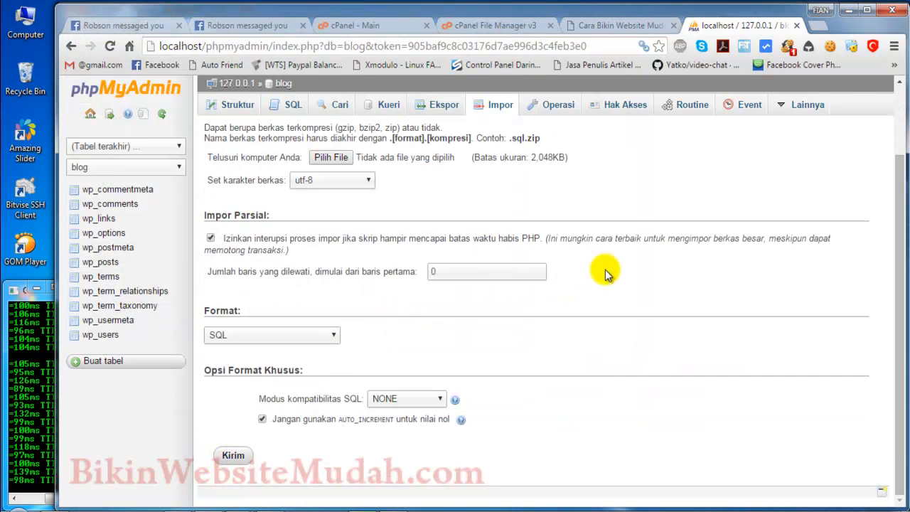
Step: Return to the cPanel File Manager, look through public_html and select the wp-config.php file
{"action": "left_click", "coordinate": [495, 25]}
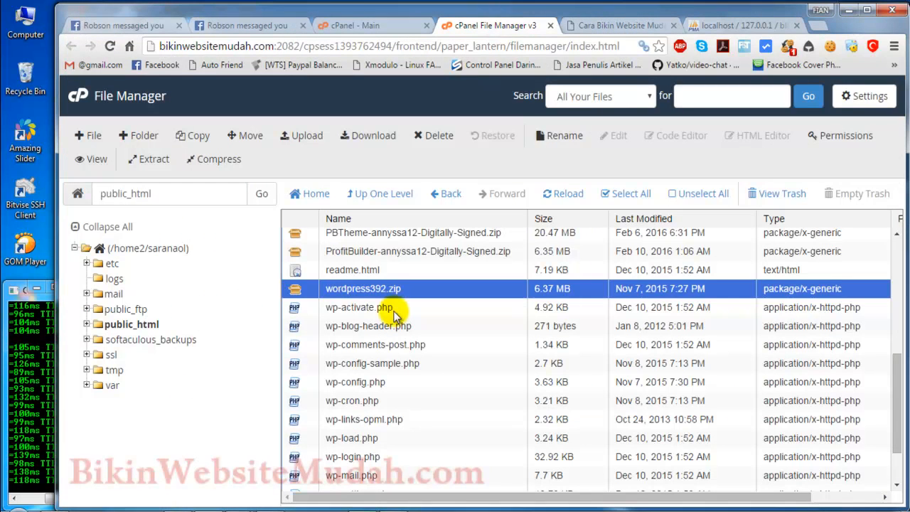
{"action": "scroll", "coordinate": [427, 346], "scroll_direction": "up", "scroll_amount": 5}
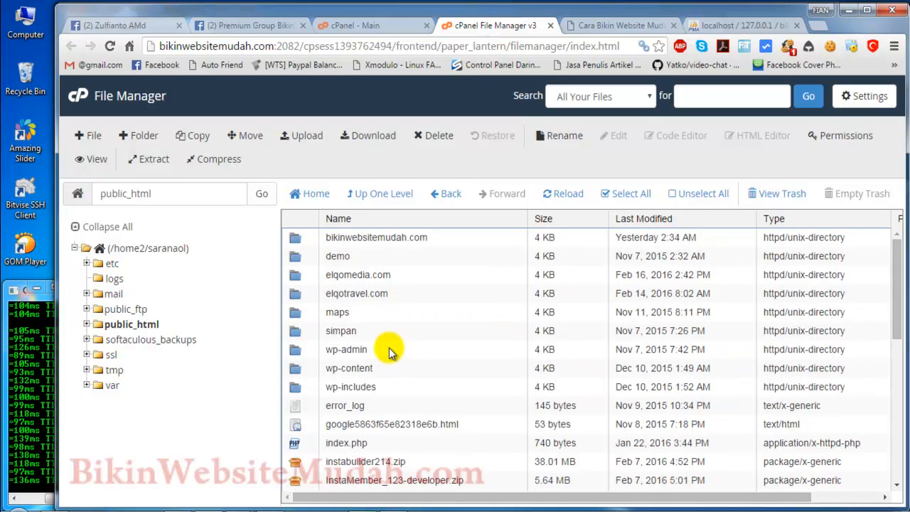
{"action": "scroll", "coordinate": [387, 349], "scroll_direction": "down", "scroll_amount": 15}
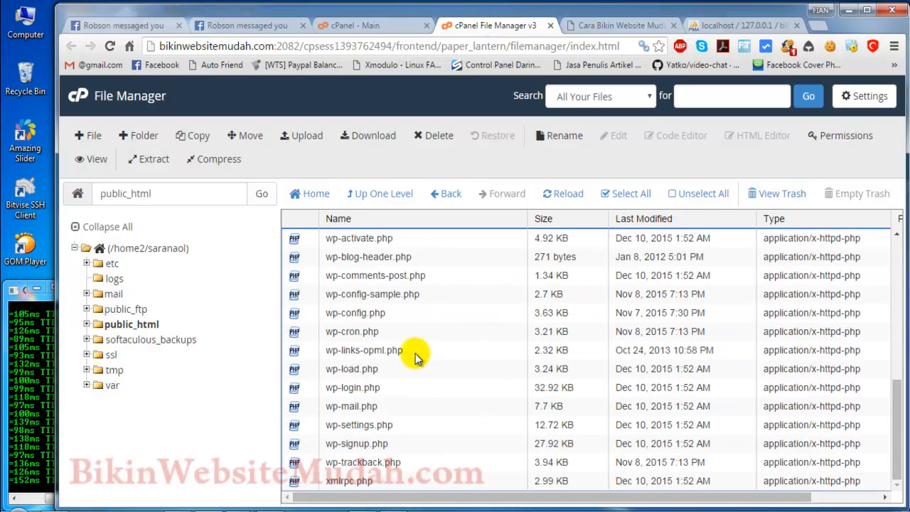
{"action": "left_click", "coordinate": [399, 315]}
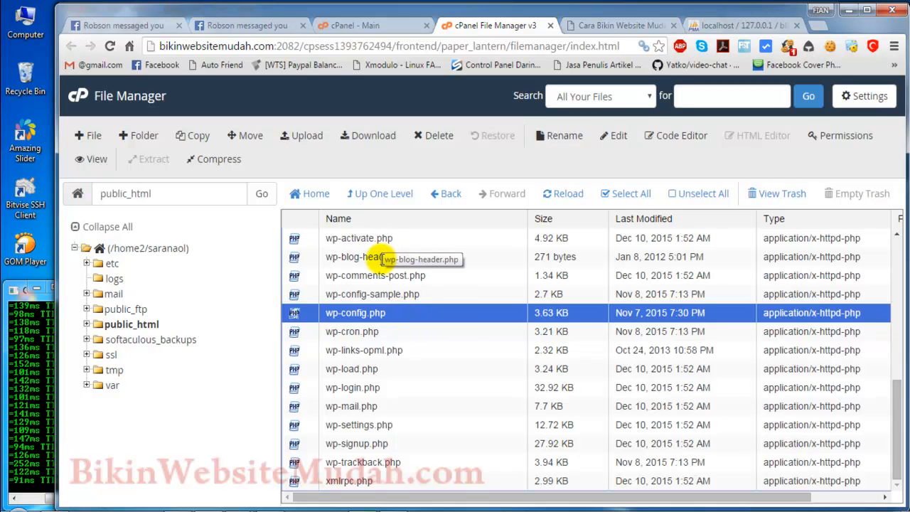
{"action": "scroll", "coordinate": [458, 259], "scroll_direction": "up", "scroll_amount": 5}
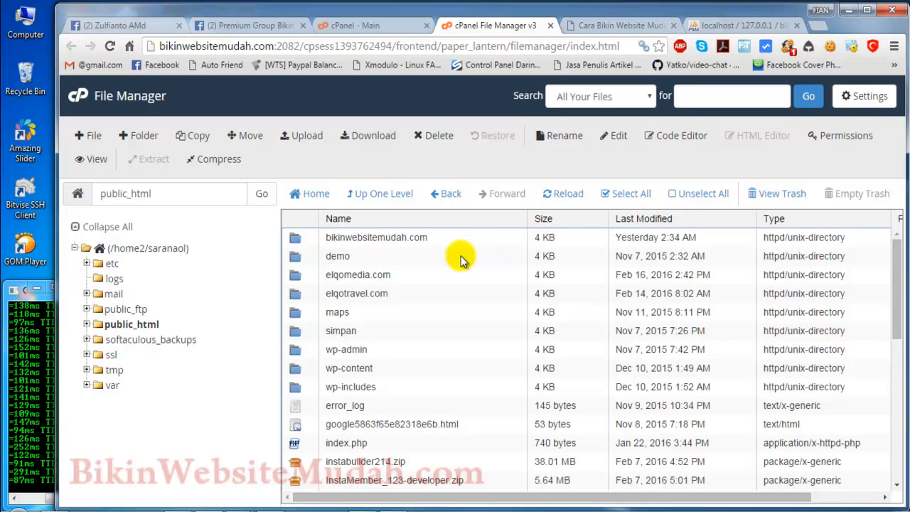